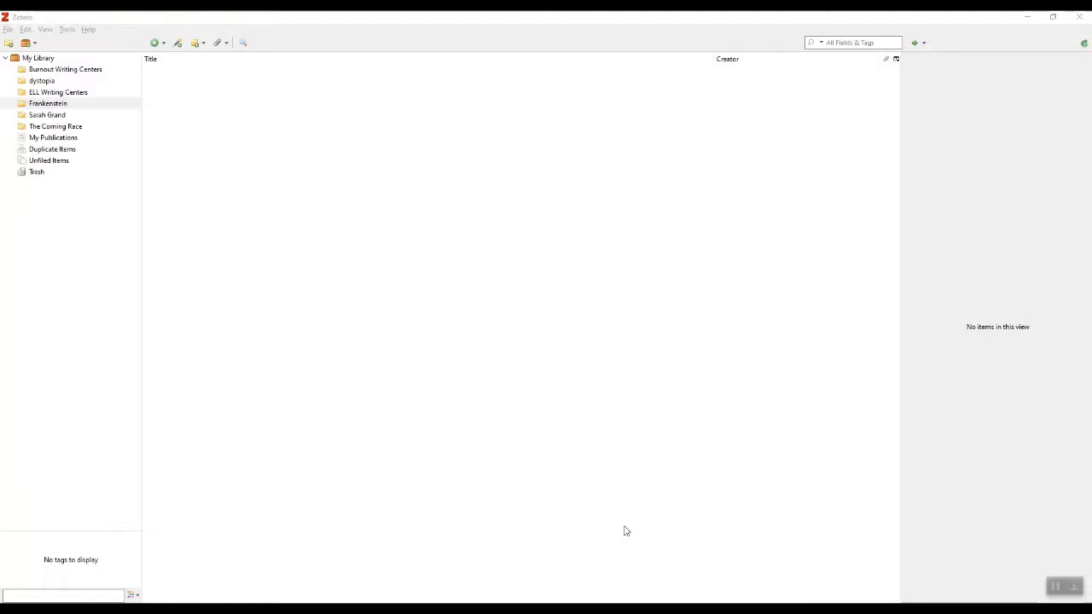
Switch to the WorldCat page for Romanticism & gender in Chrome and open the 1993 Routledge print edition from its editions list.
mouse_move(488, 609)
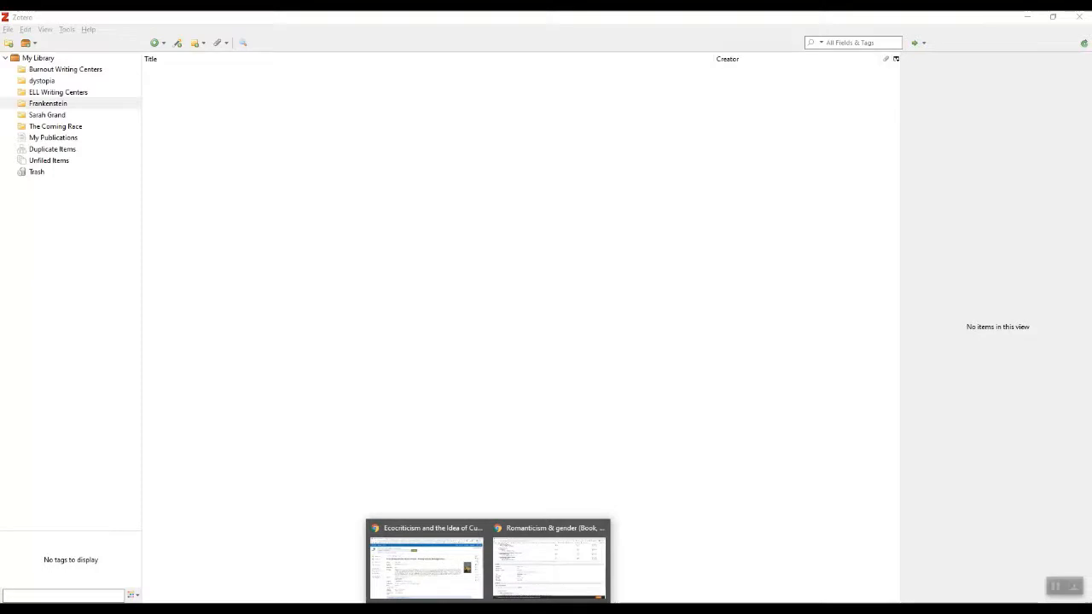
left_click(518, 580)
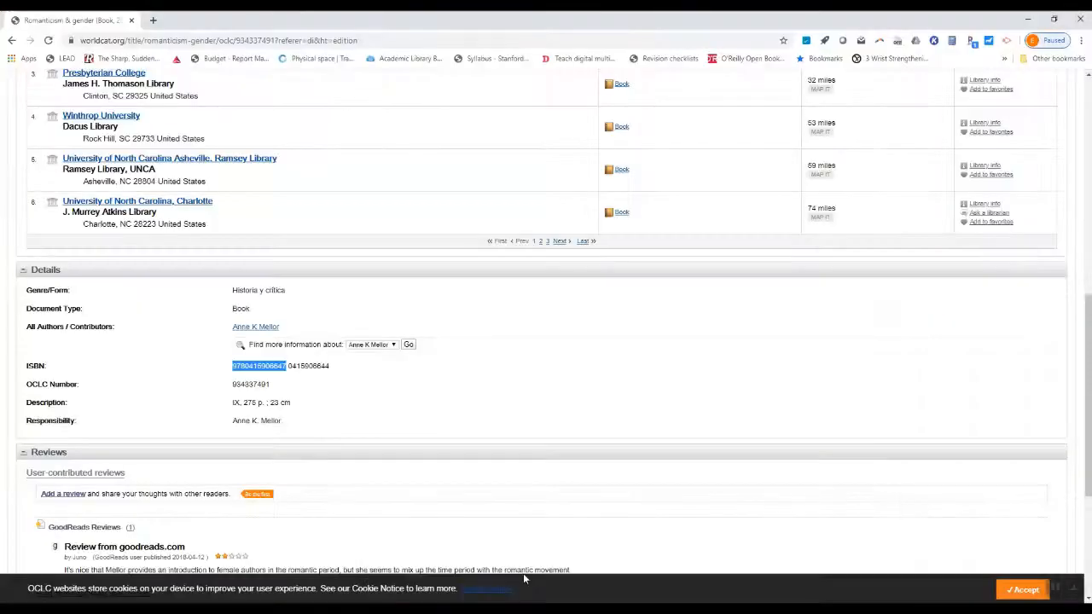
scroll(480, 541, "up", 10)
scroll(480, 541, "up", 2)
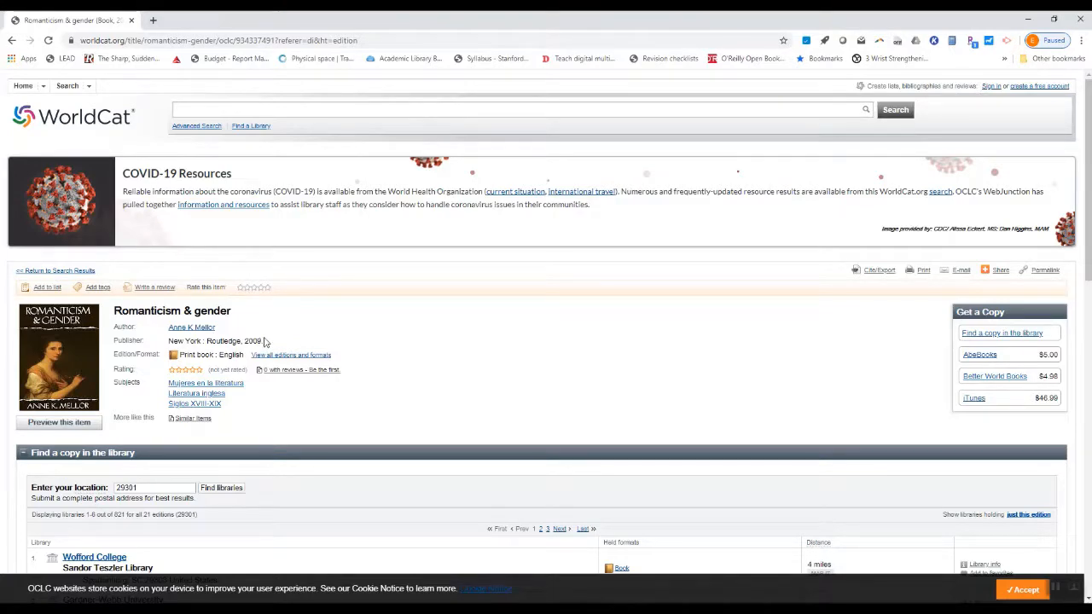
left_click(317, 357)
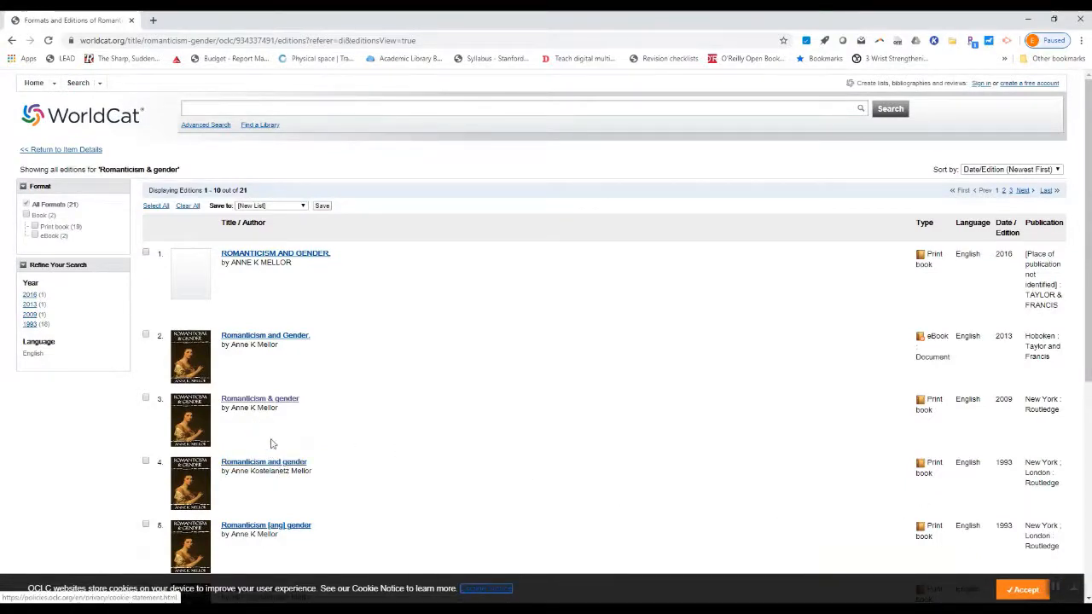
left_click(277, 466)
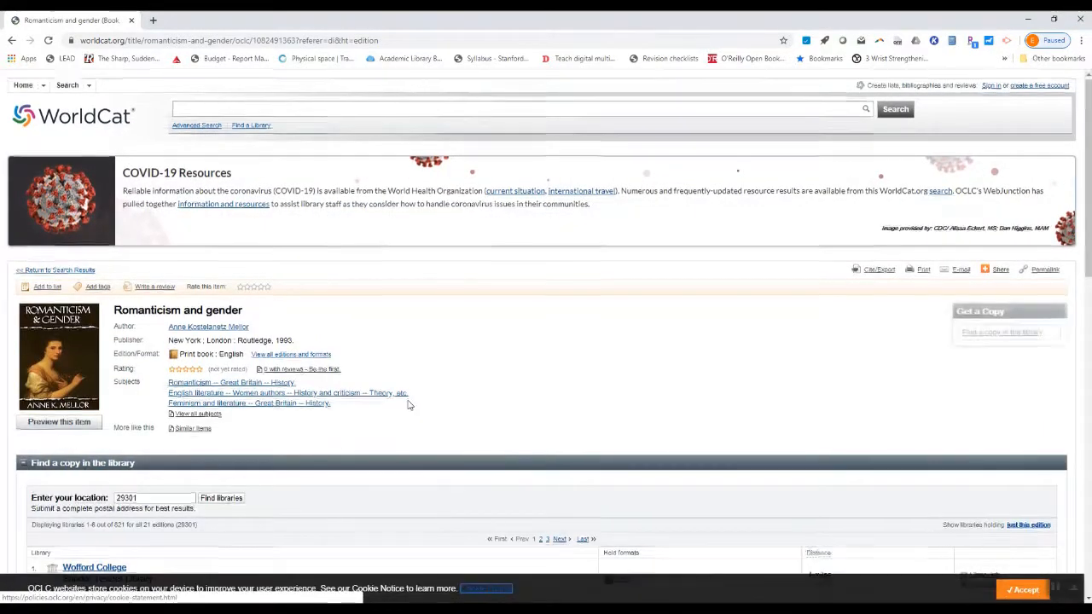
scroll(408, 404, "down", 6)
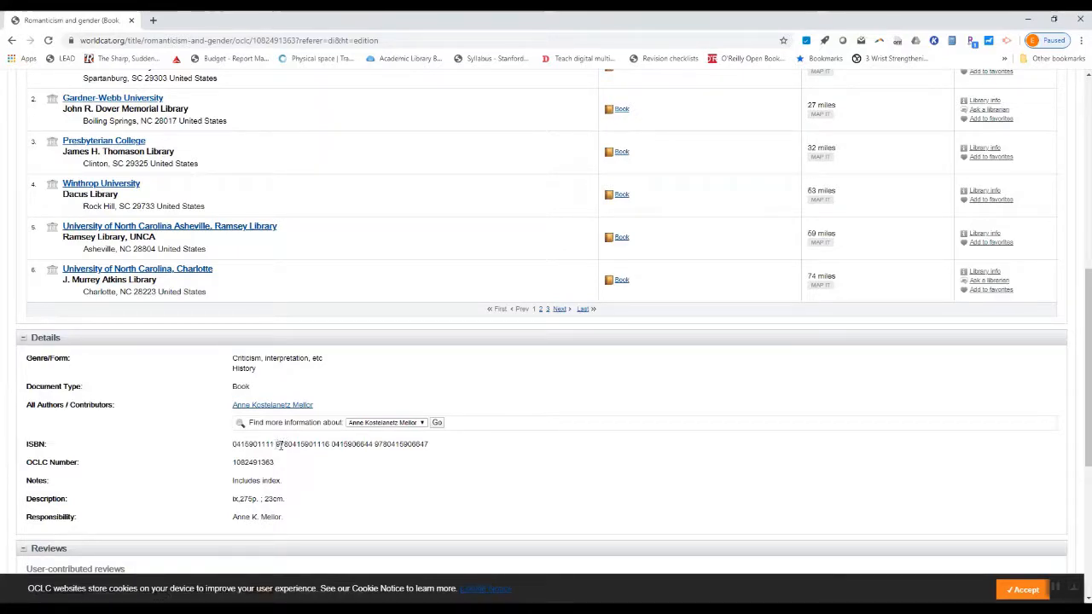
left_click_drag(277, 444, 330, 444)
key("ctrl+c")
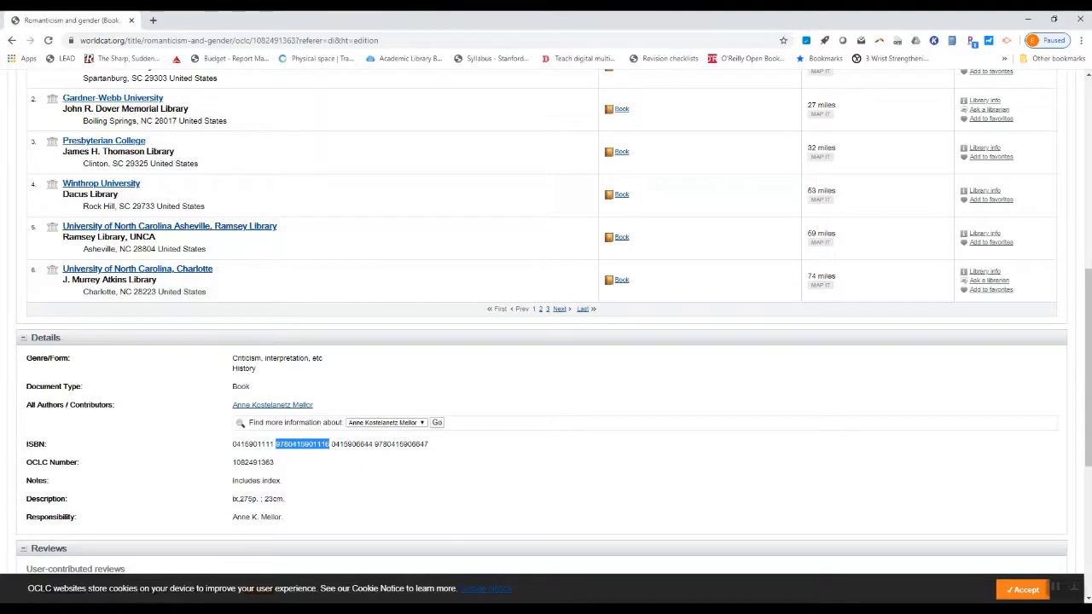
key("alt+Tab")
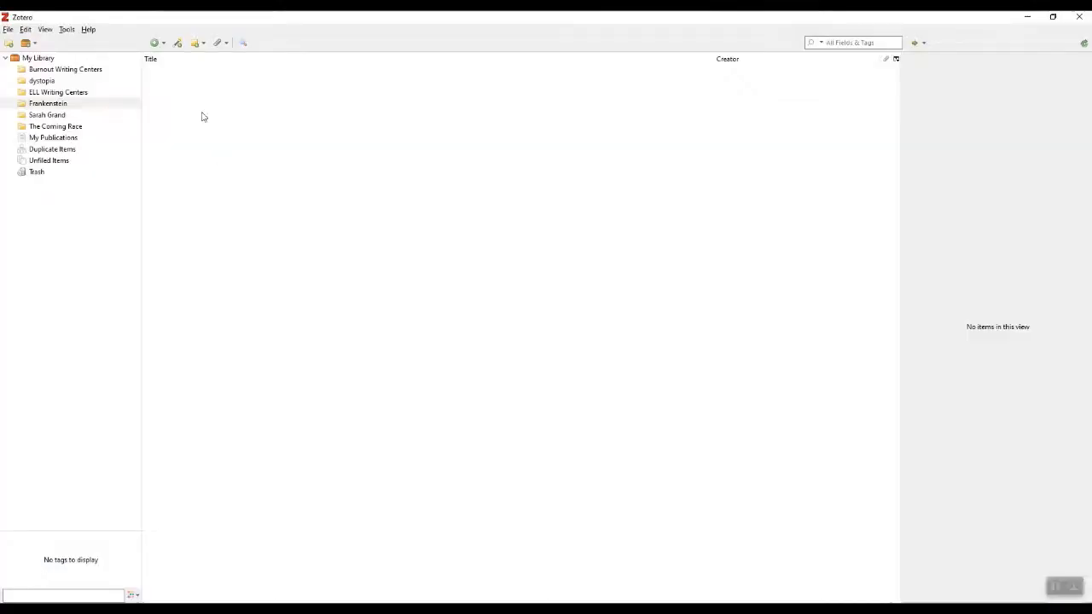
left_click(176, 43)
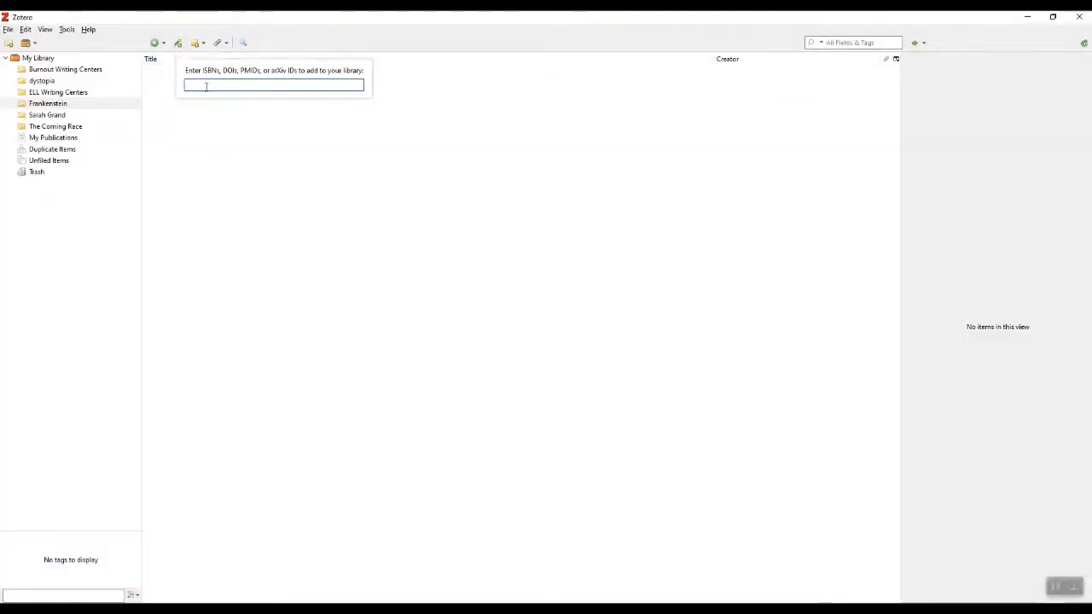
key("ctrl+v")
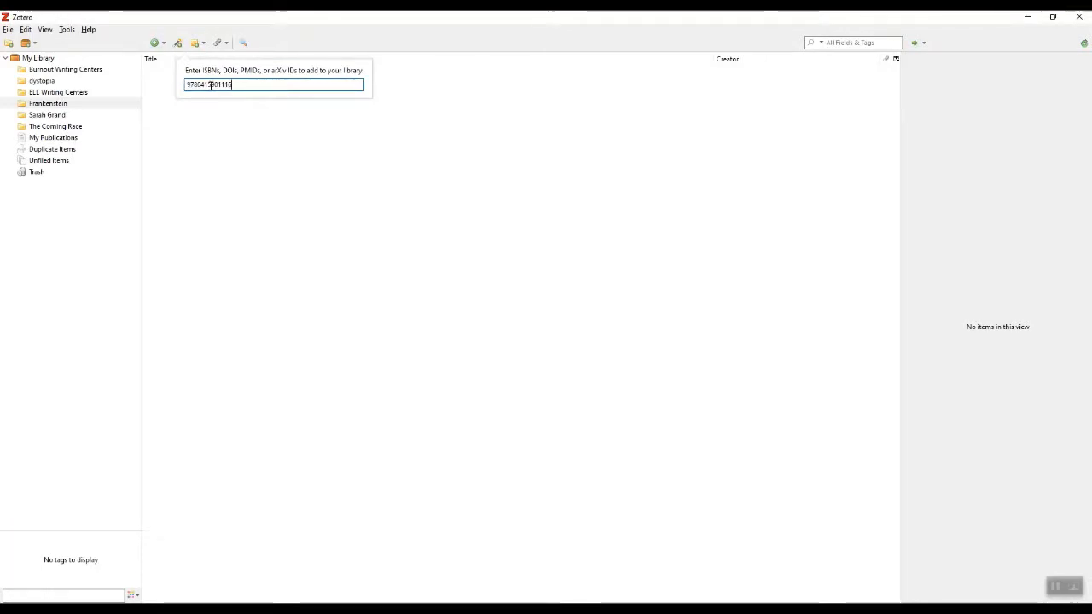
key("Return")
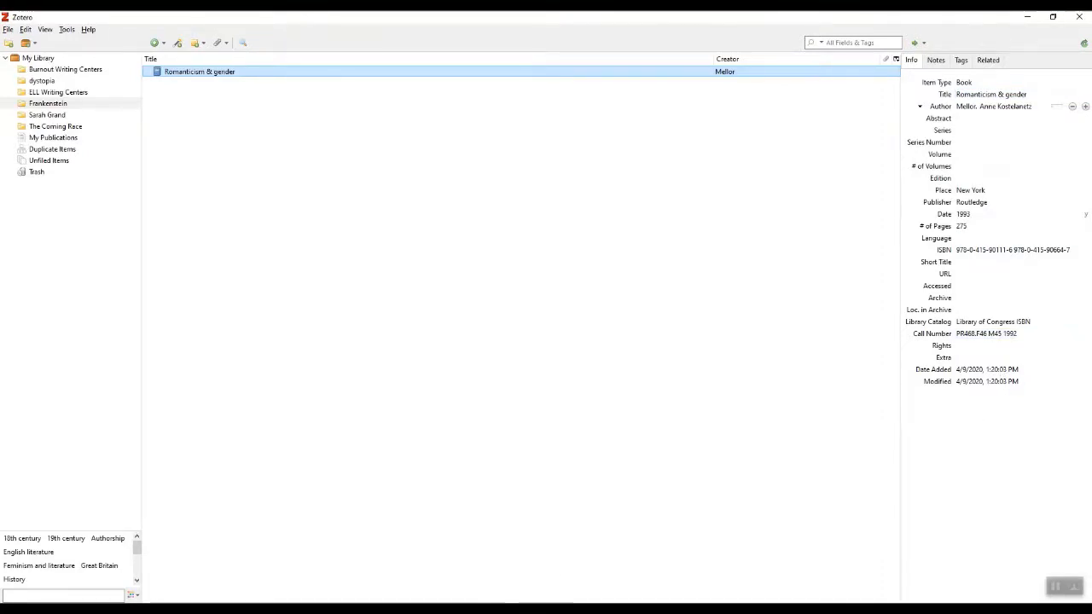
Switch to the EBSCOhost record in Chrome, export its citation in RIS format into Zotero, and return to Zotero.
left_click(491, 599)
left_click(425, 563)
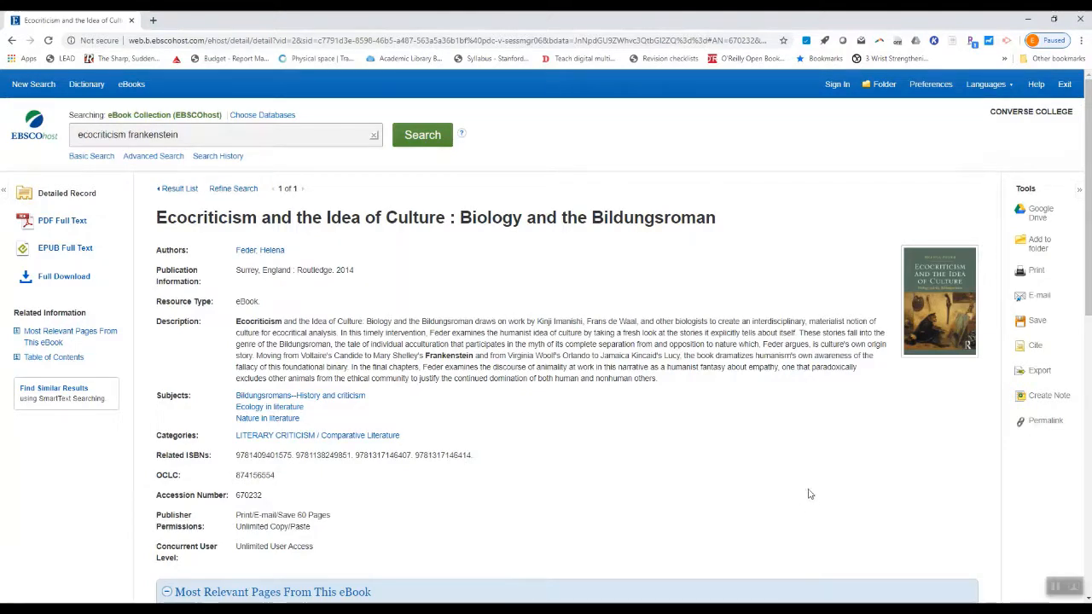
left_click(1033, 372)
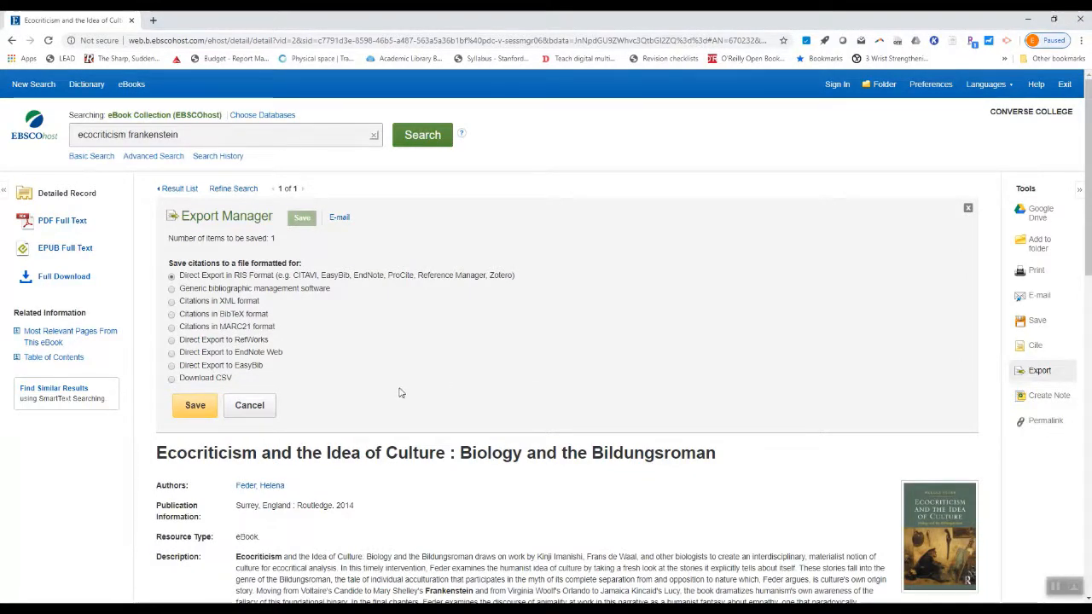
left_click(195, 407)
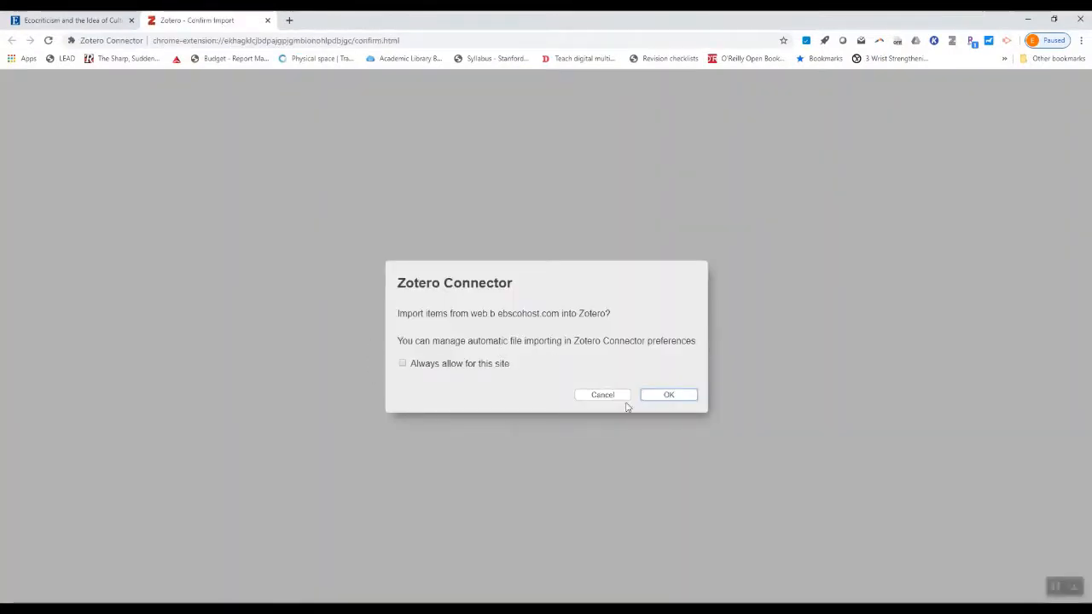
left_click(668, 394)
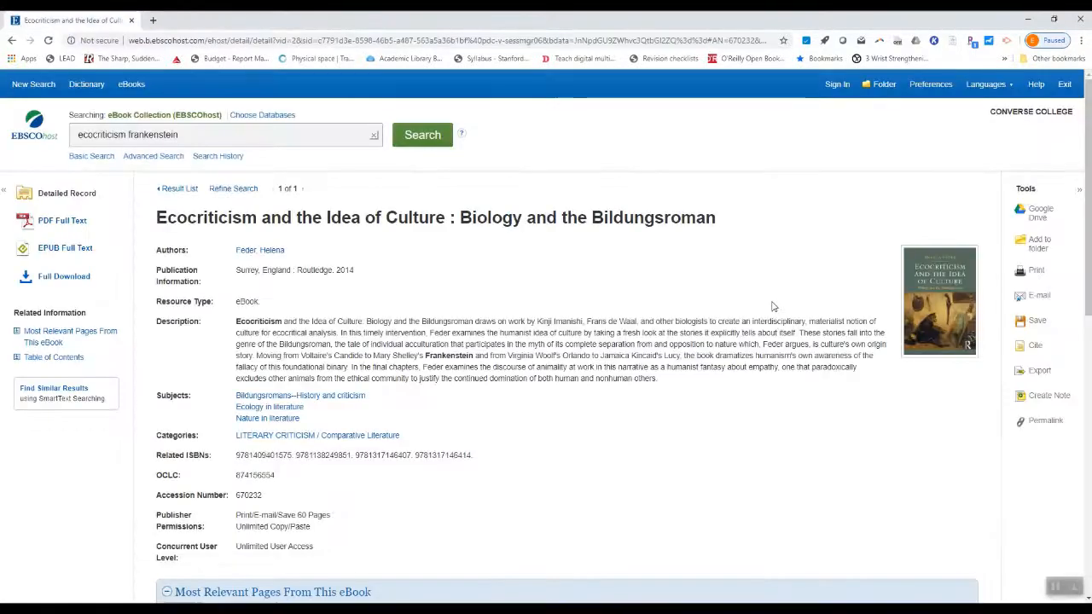
left_click(540, 608)
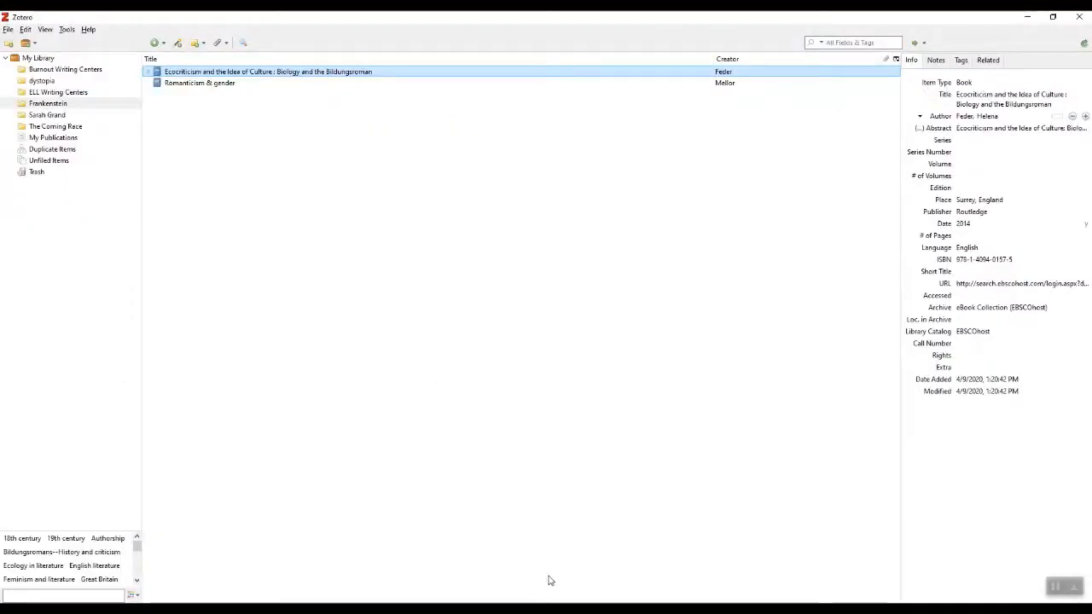
left_click(554, 608)
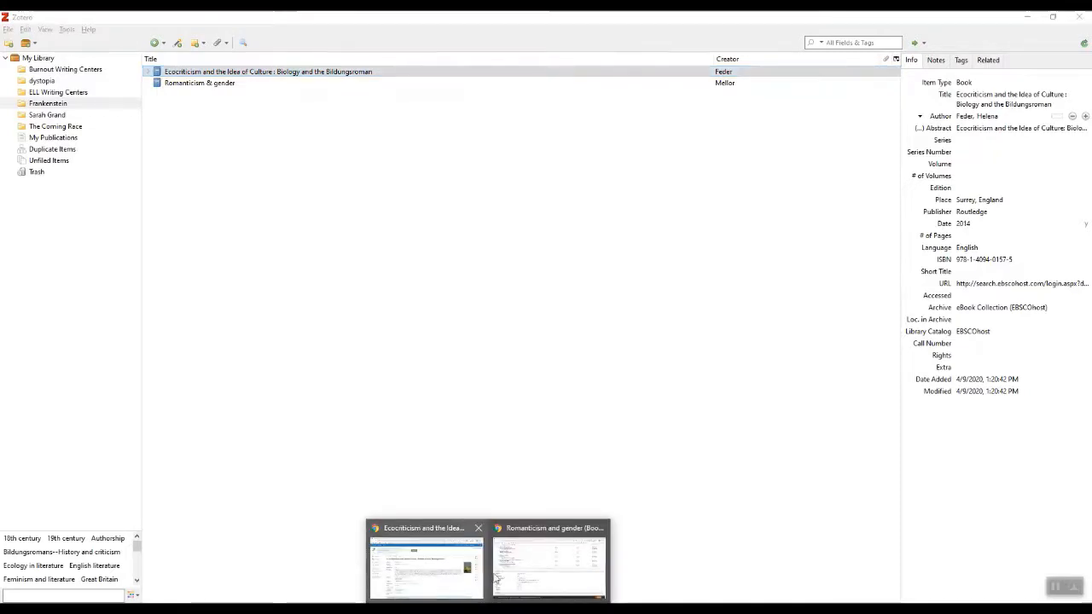
left_click(456, 567)
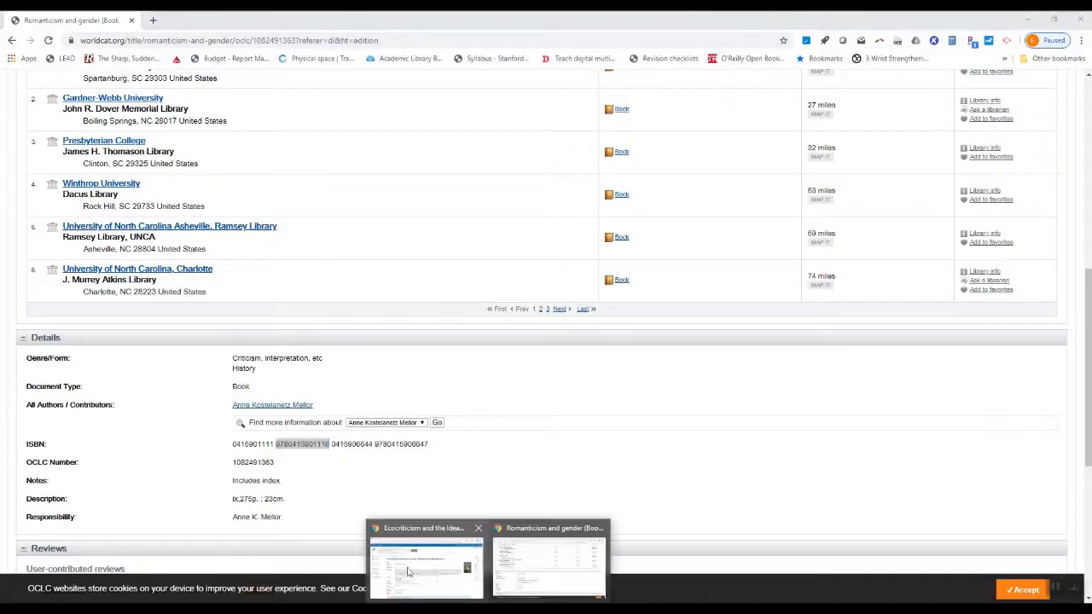
left_click(422, 597)
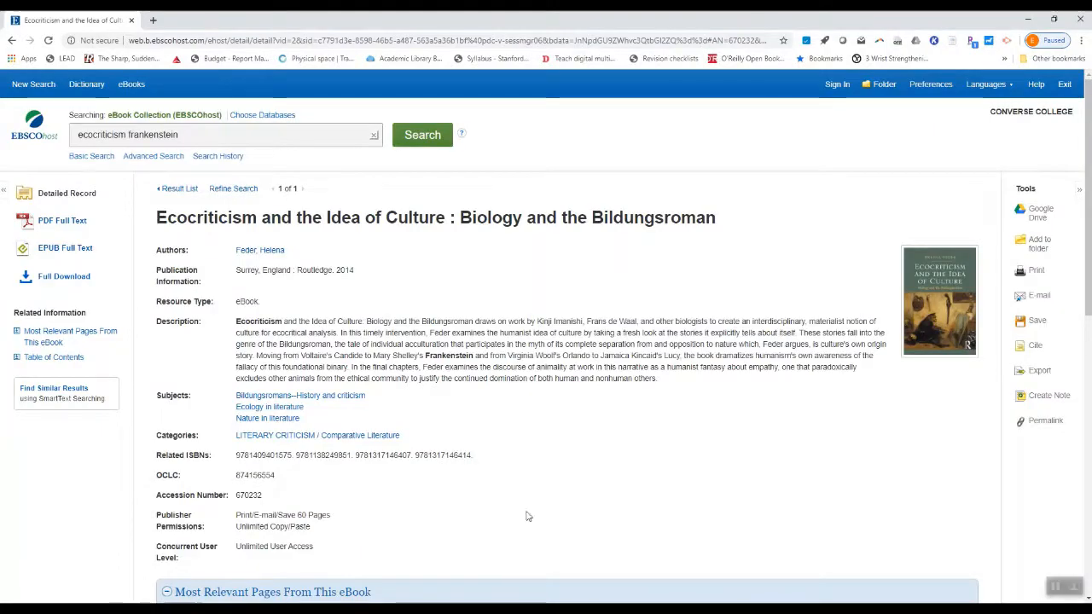
left_click(527, 607)
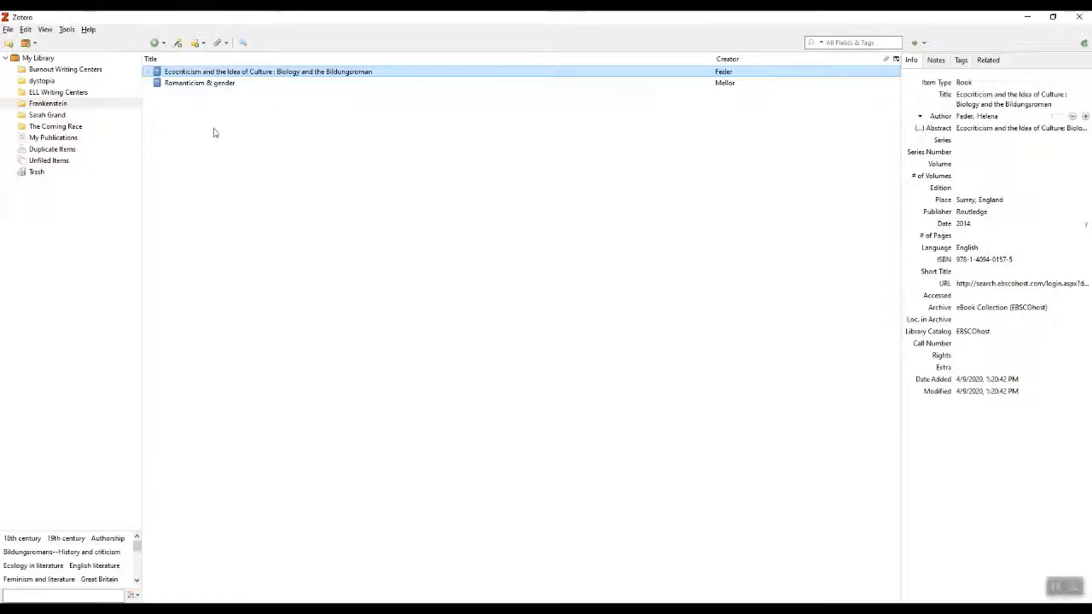
Link the file 41055247 from the frankenstein folder to the collection and open the linked PDF.
left_click(165, 45)
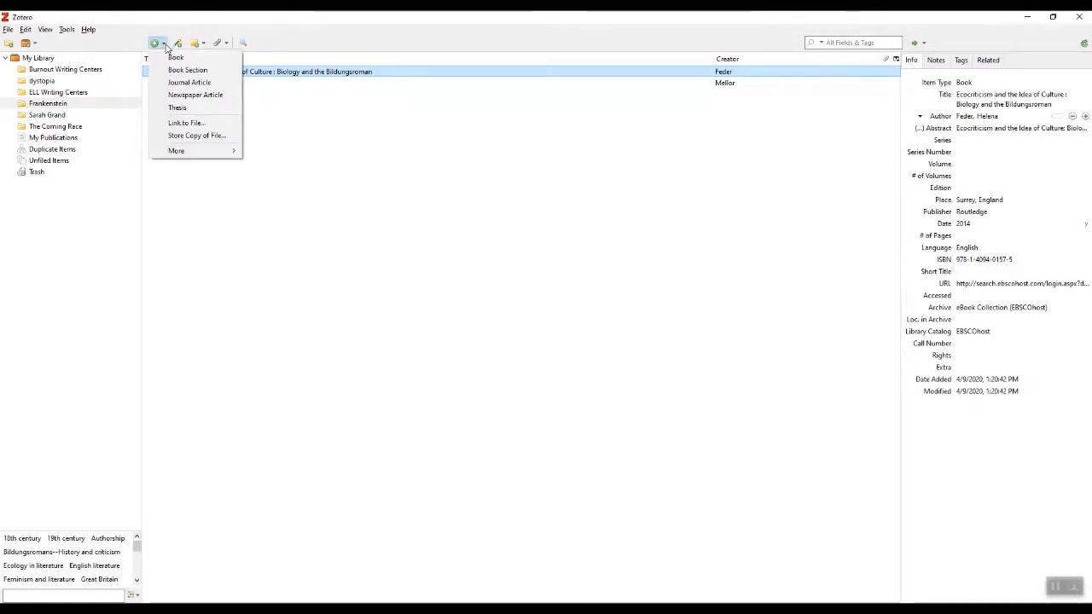
left_click(193, 125)
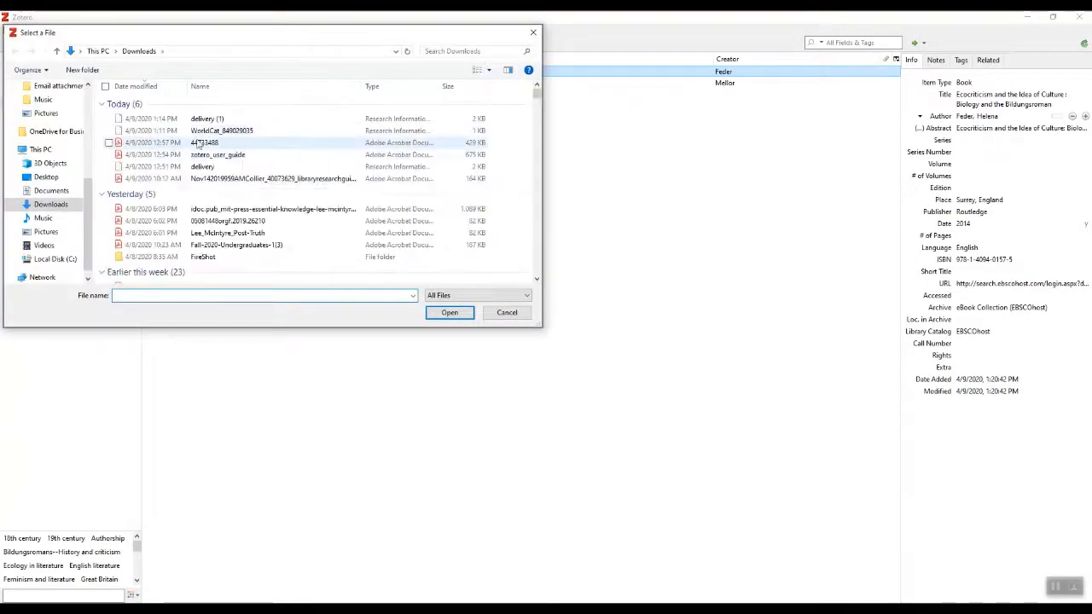
scroll(91, 103, "up", 5)
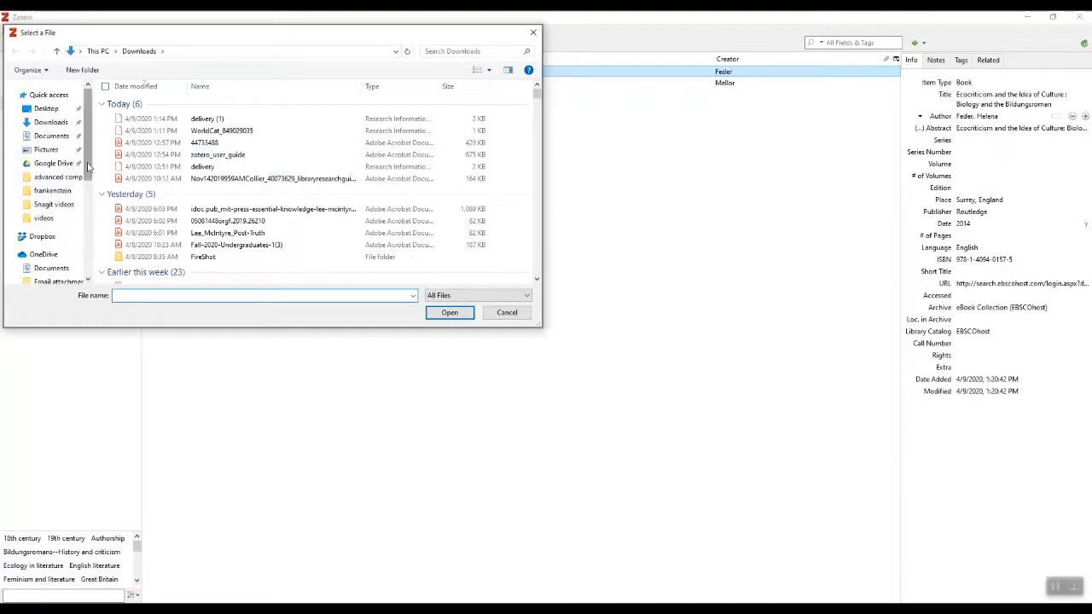
left_click(68, 191)
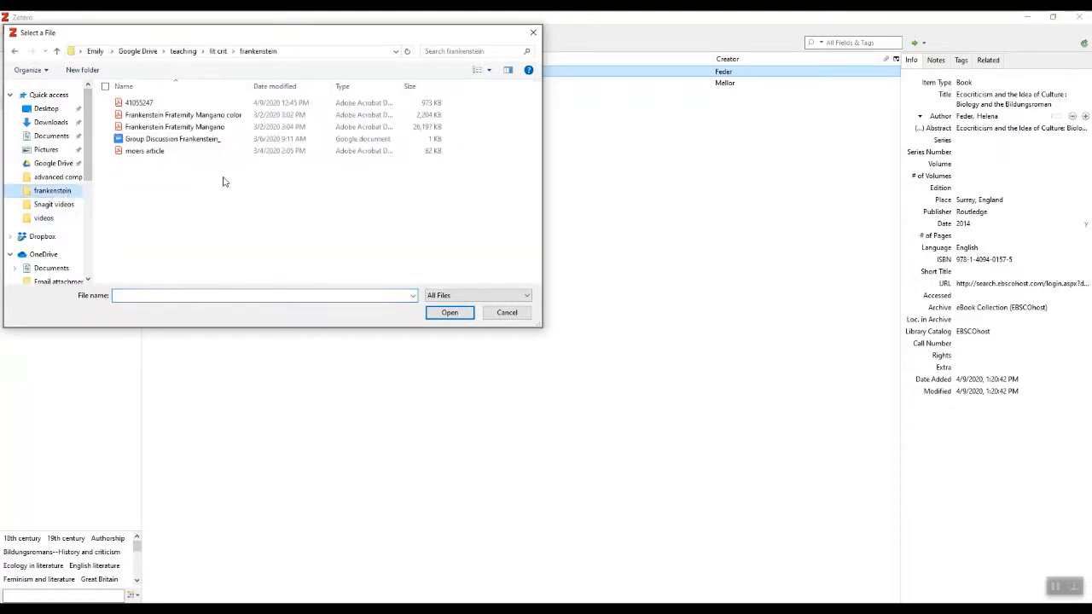
left_click(139, 103)
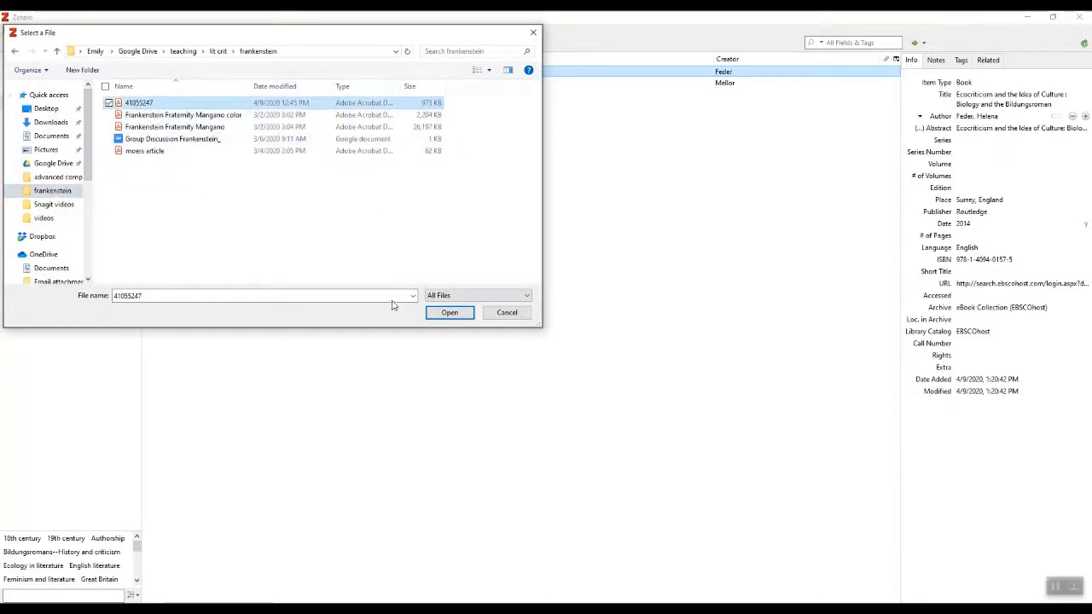
left_click(457, 317)
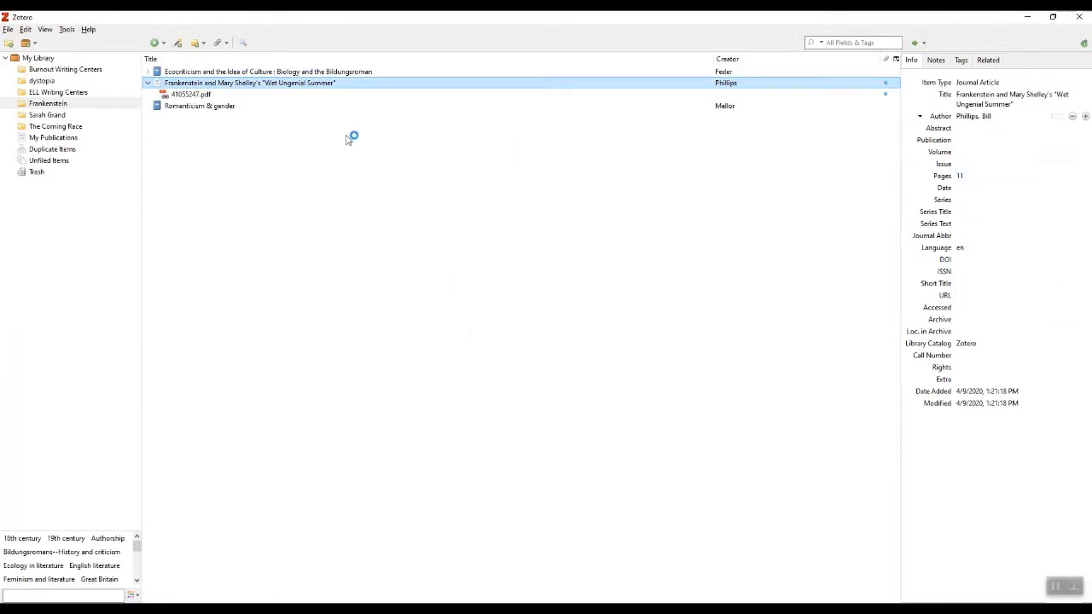
right_click(289, 90)
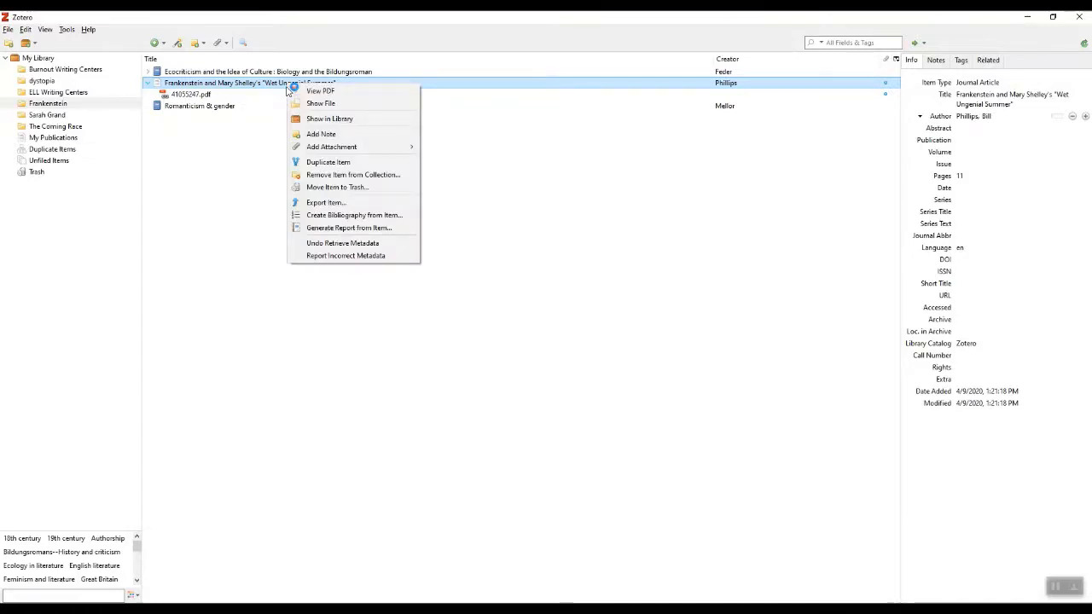
left_click(221, 95)
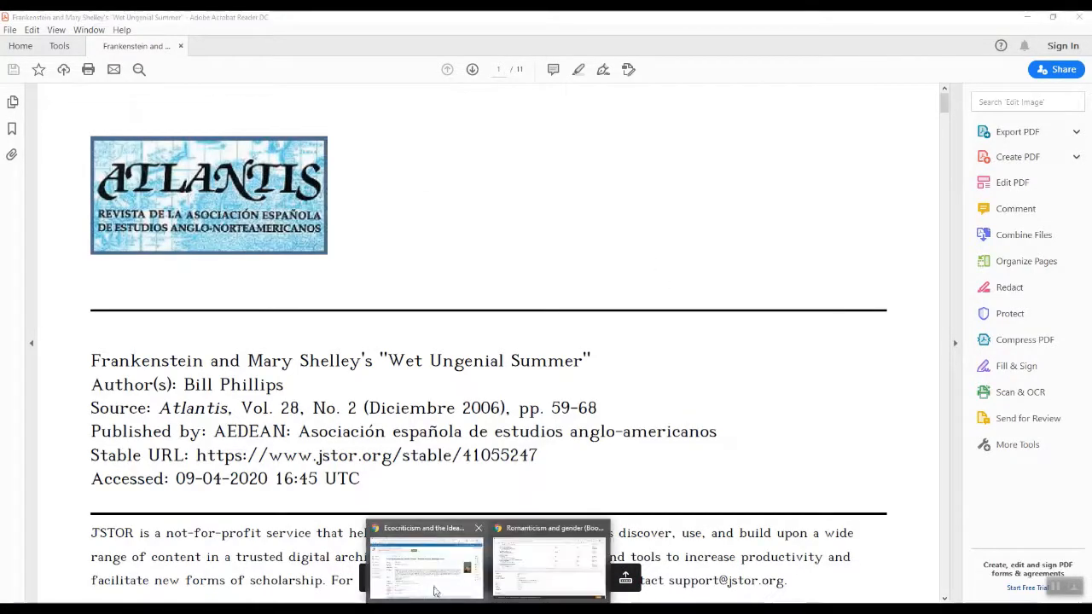
Switch to the JSTOR search results in Chrome and import the RIS citation of "Frankenstein and Mary Shelley's 'Wet Ungenial Summer'" into Zotero.
left_click(423, 554)
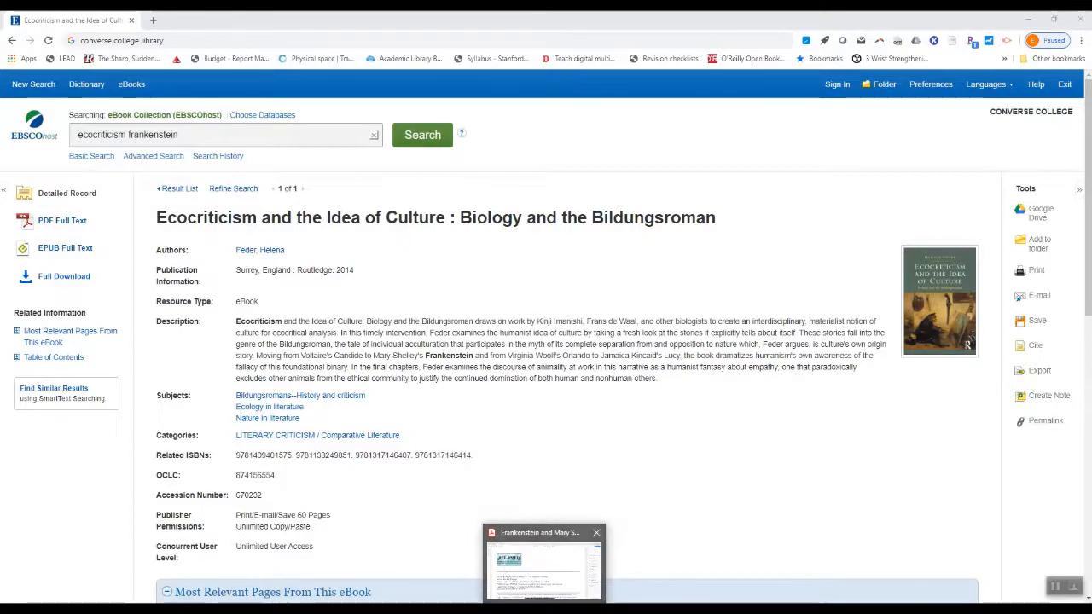
mouse_move(488, 610)
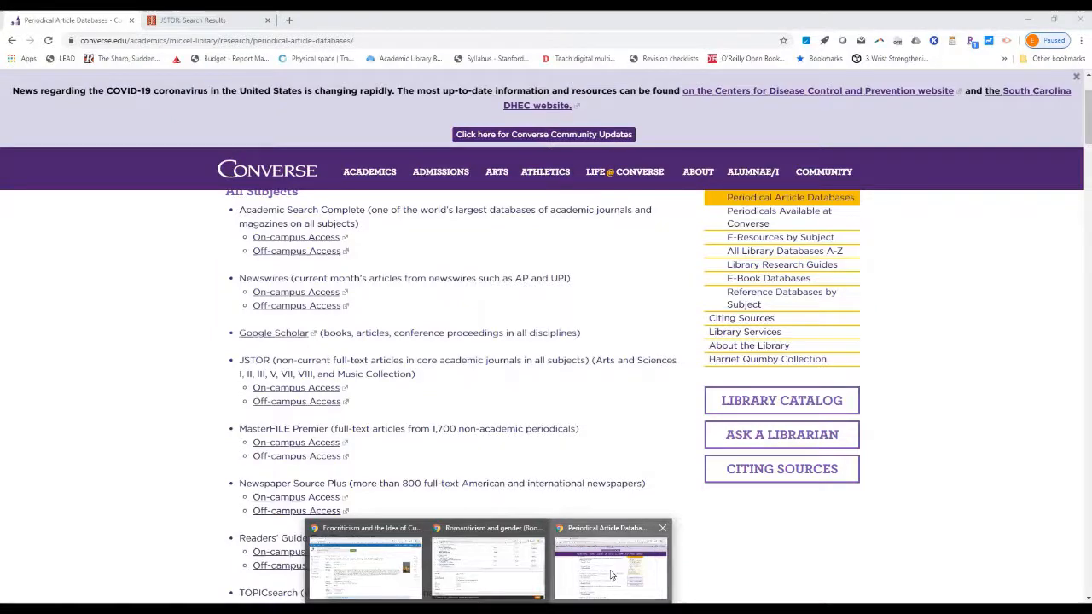
left_click(610, 574)
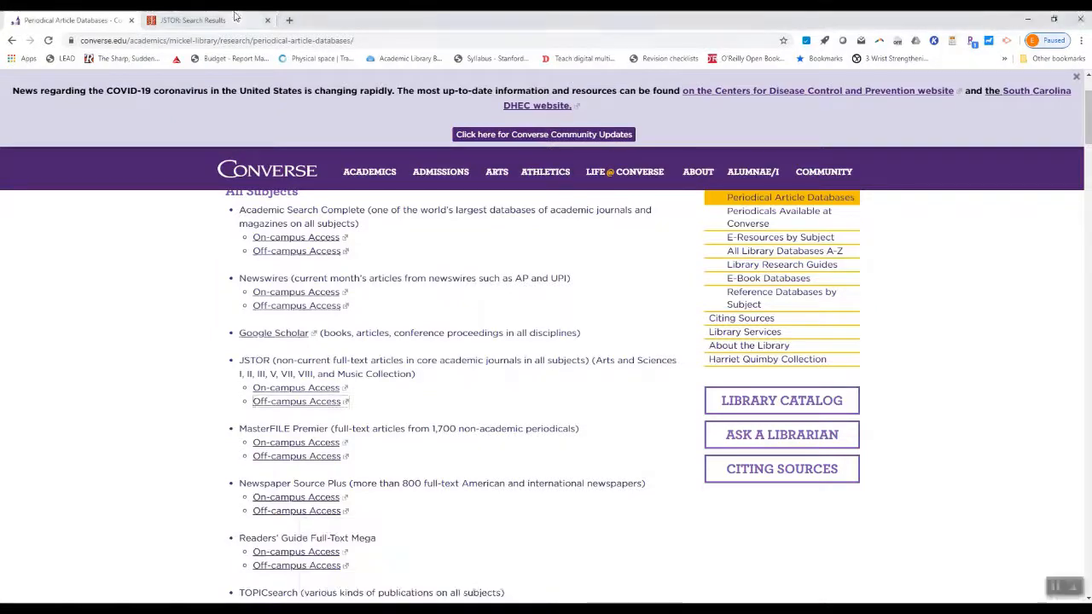
key("ctrl+Tab")
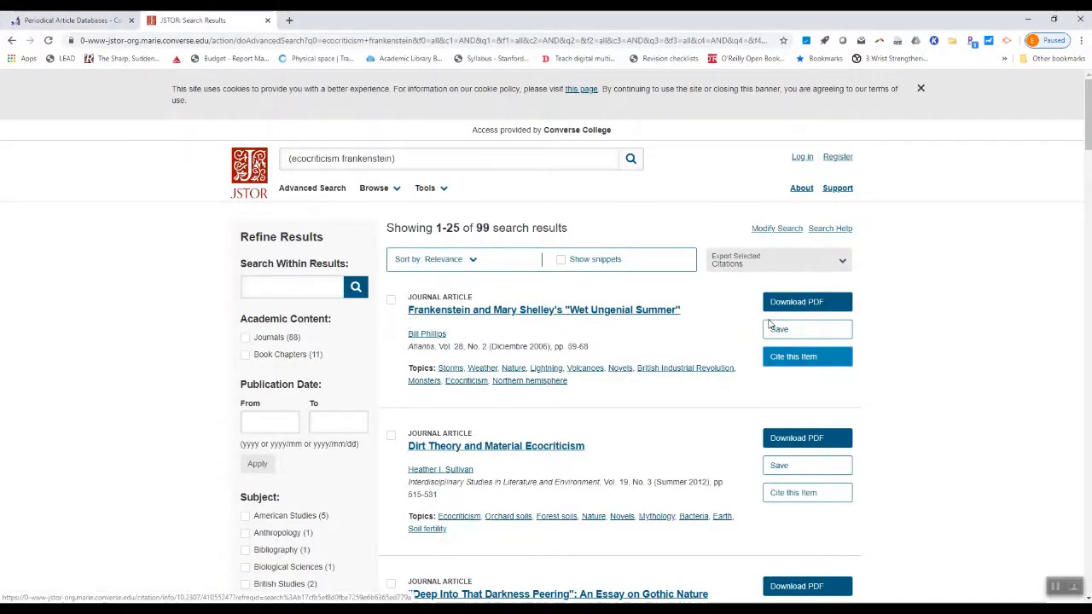
left_click(799, 358)
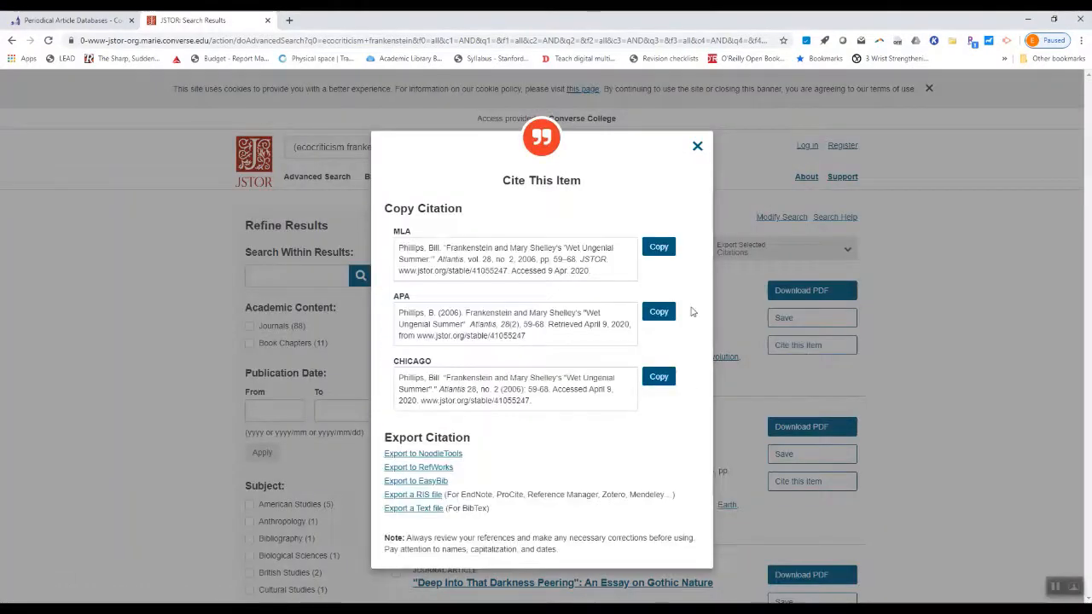
left_click(428, 497)
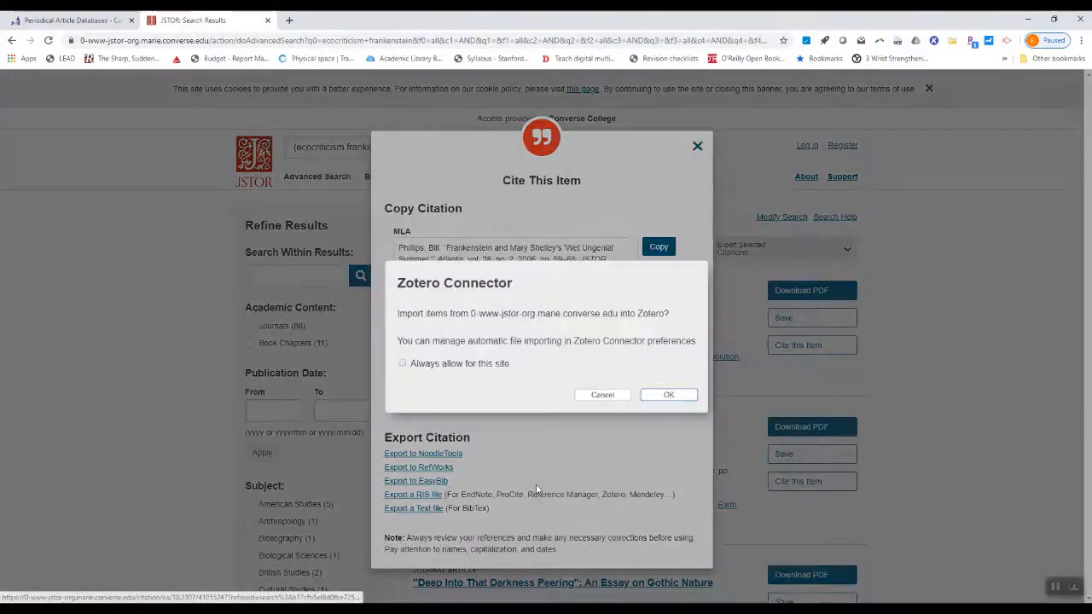
left_click(668, 394)
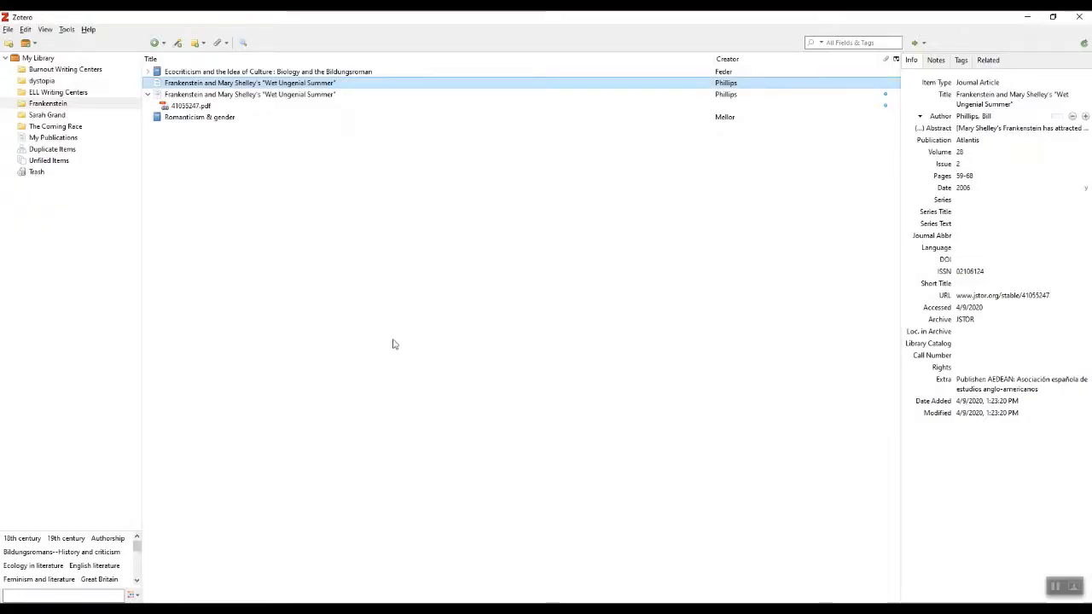
Attach a link to the file 41055247 from the frankenstein folder to the newly imported "Wet Ungenial Summer" article.
right_click(159, 86)
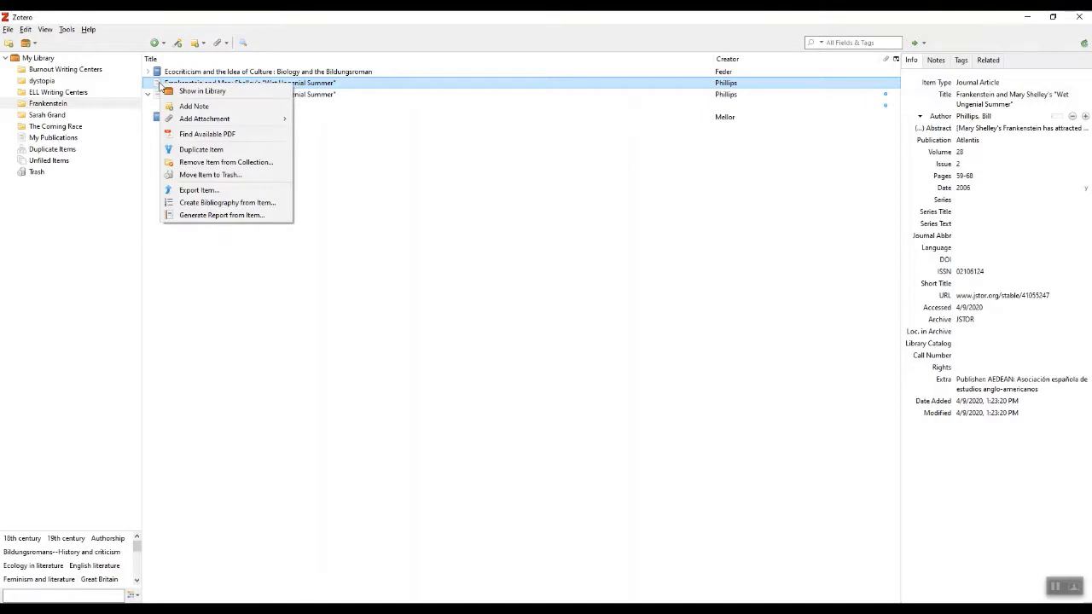
left_click(220, 43)
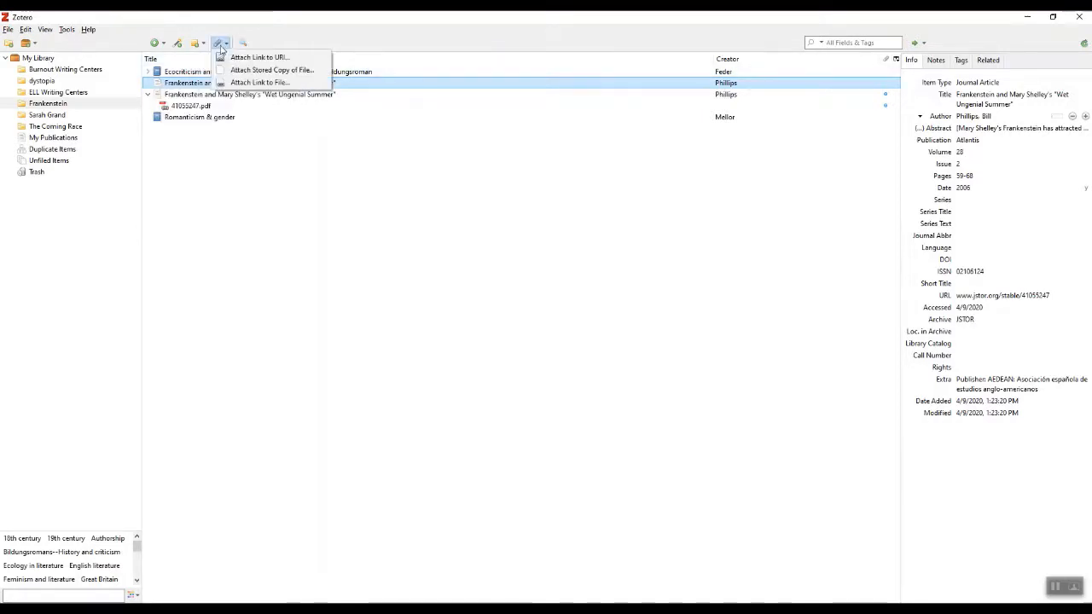
left_click(251, 82)
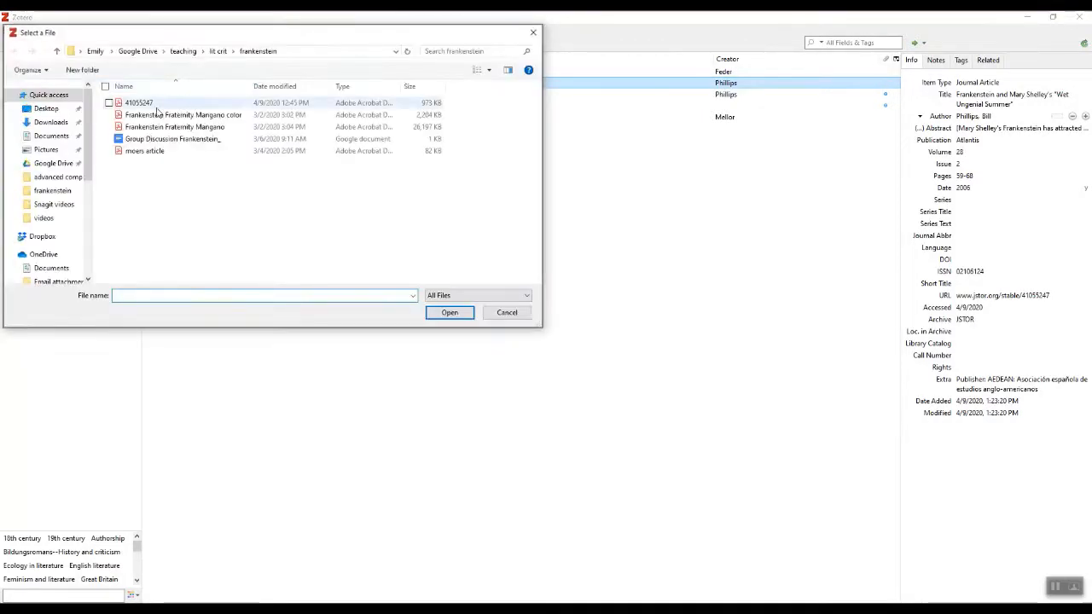
left_click(155, 104)
left_click(443, 315)
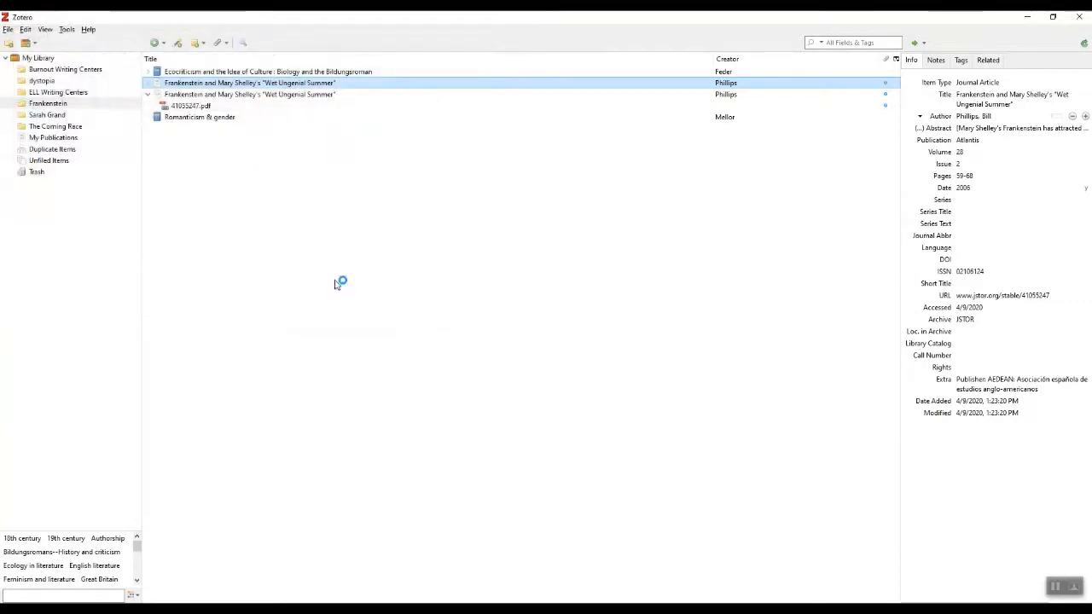
Remove the duplicate "Wet Ungenial Summer" record that lacks publication details from the Frankenstein collection.
left_click(149, 94)
right_click(162, 96)
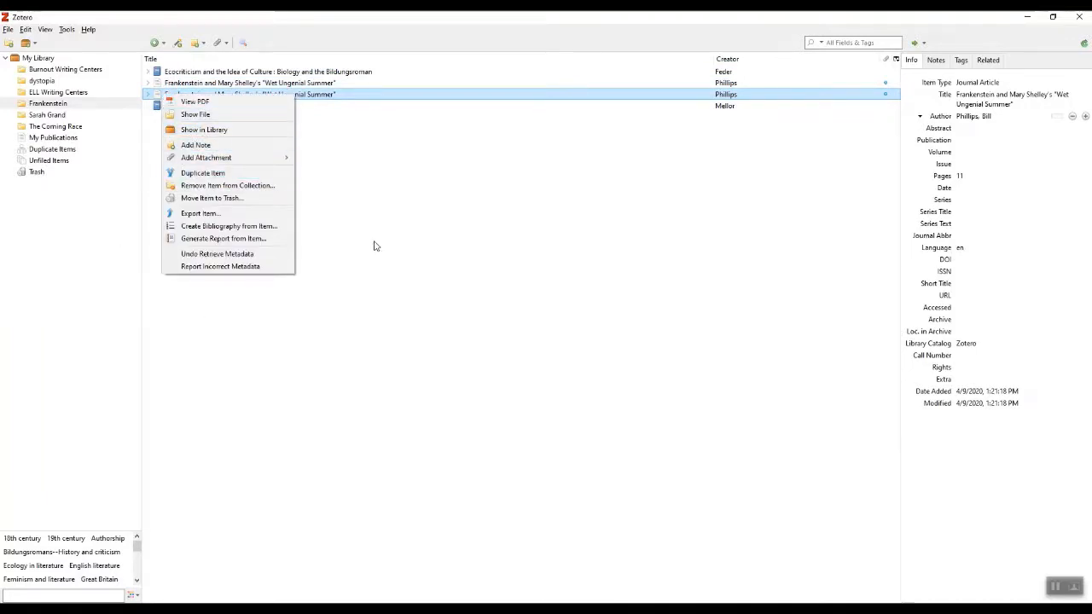
left_click(371, 203)
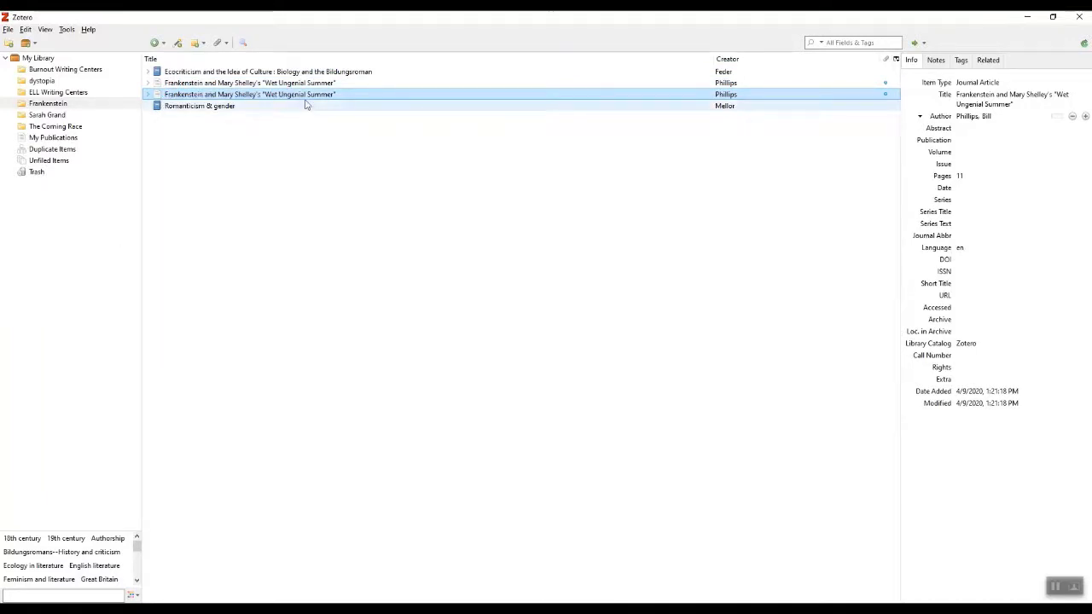
key("Delete")
left_click(529, 322)
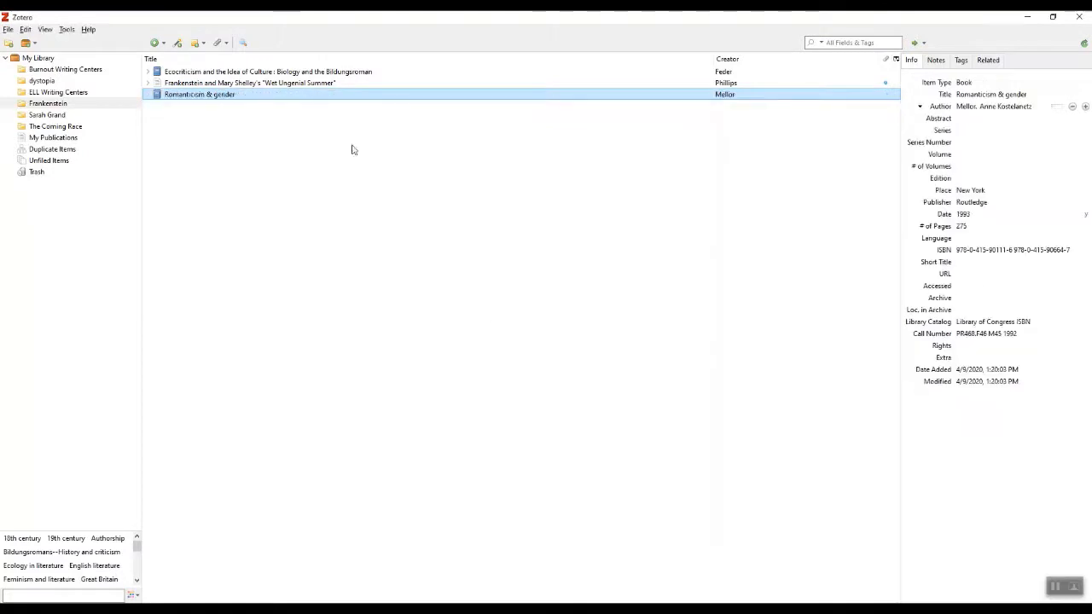
Expand the remaining "Wet Ungenial Summer" article, open its linked PDF 41055247.pdf to check it, and close the PDF.
left_click(149, 83)
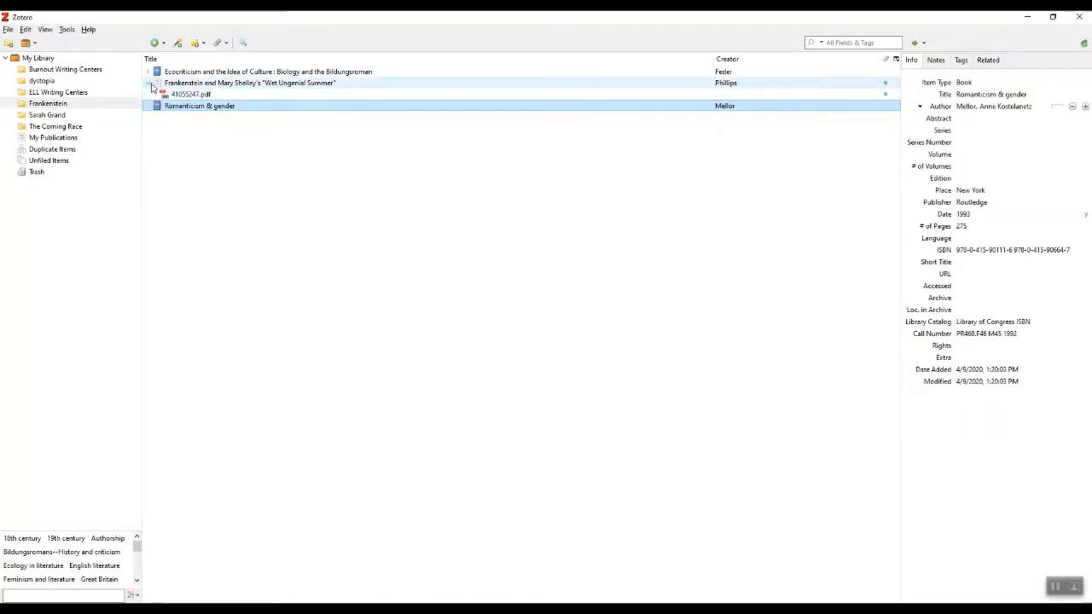
double_click(190, 93)
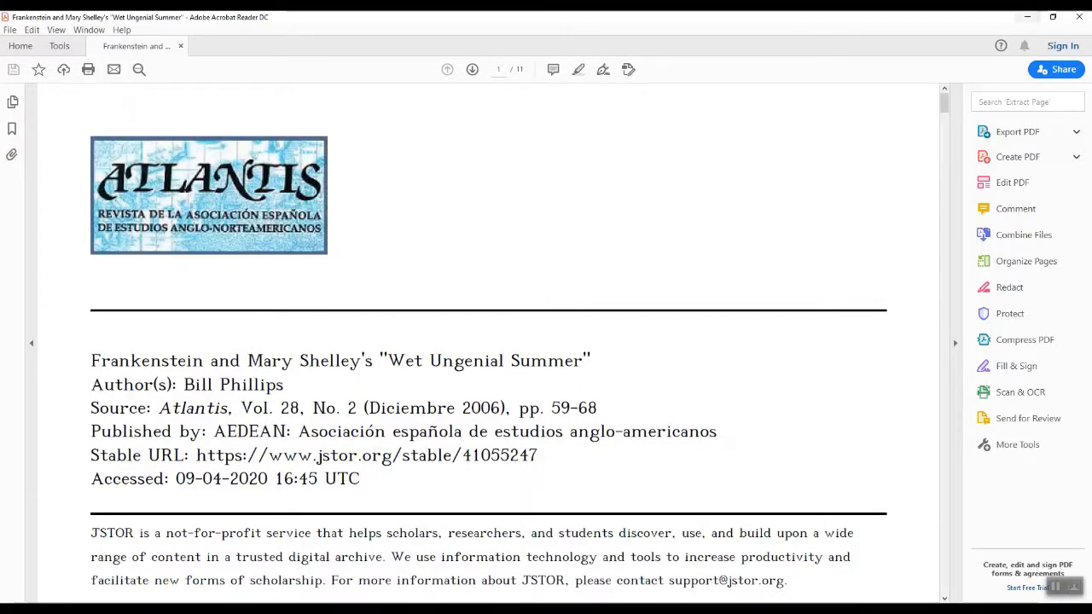
left_click(1079, 16)
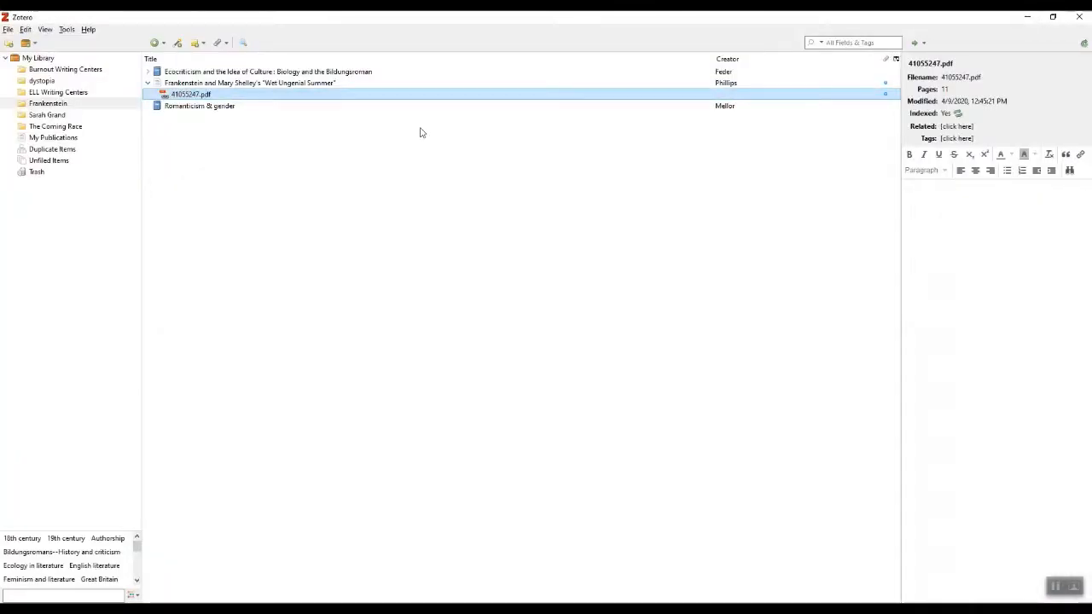
Select every item in the collection and copy their bibliography to the clipboard in Modern Language Association 8th edition style.
left_click(180, 104)
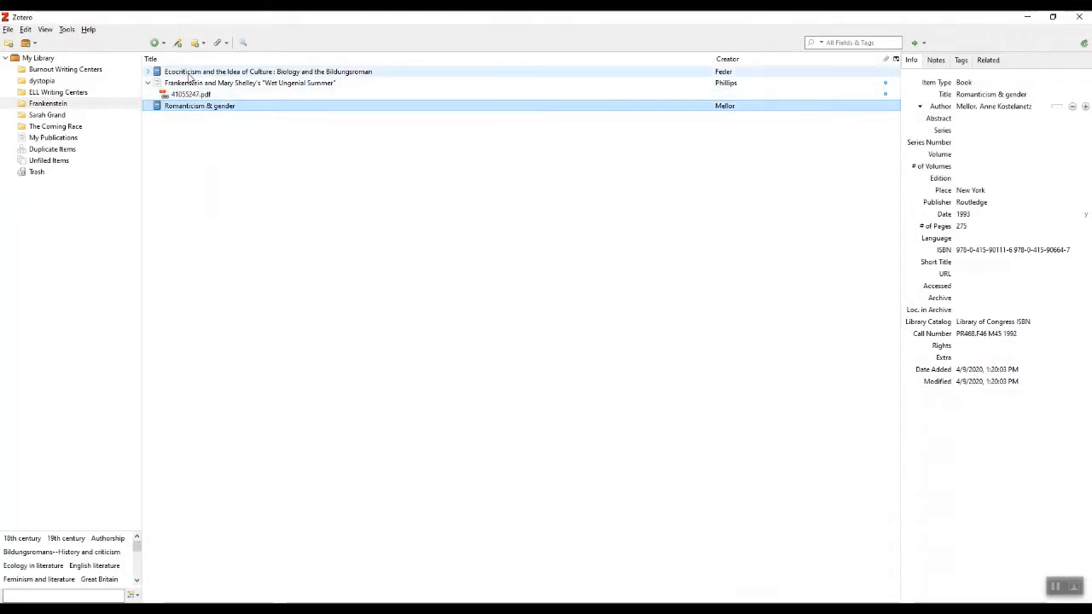
key("ctrl+a")
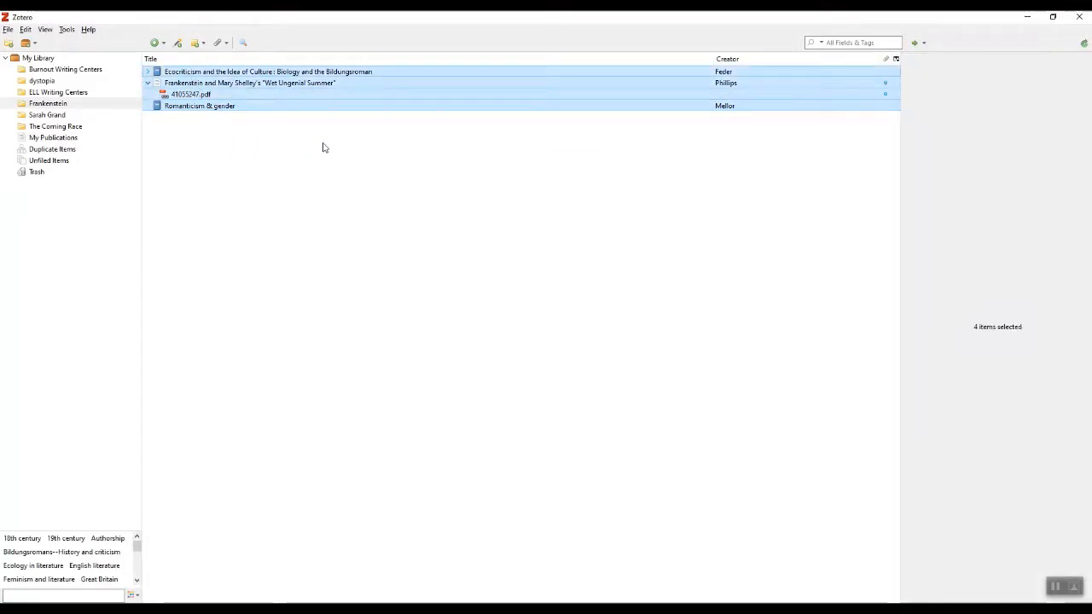
left_click(164, 97)
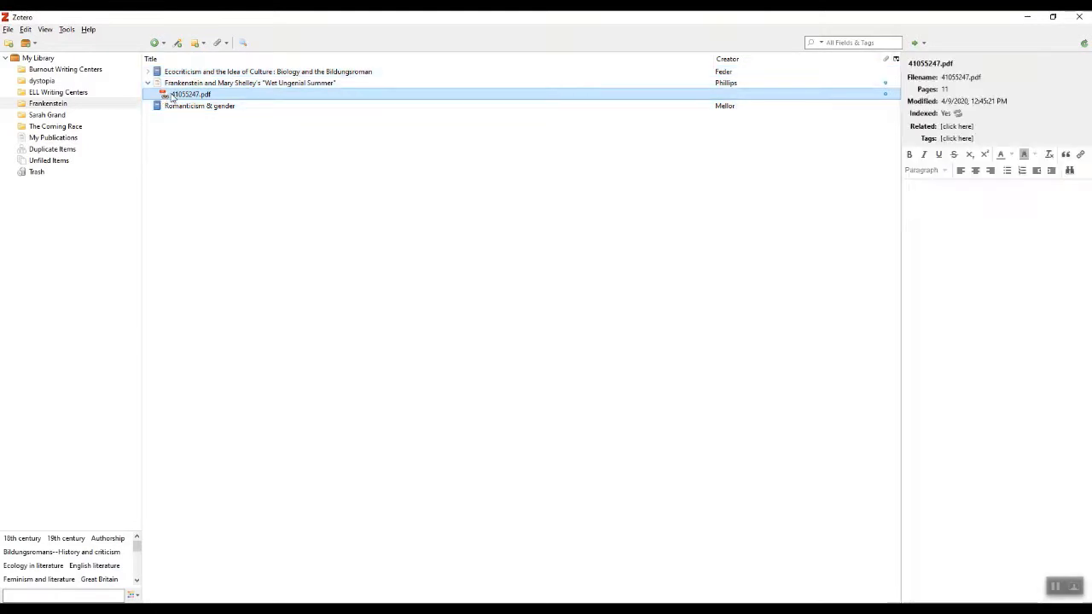
left_click(164, 74)
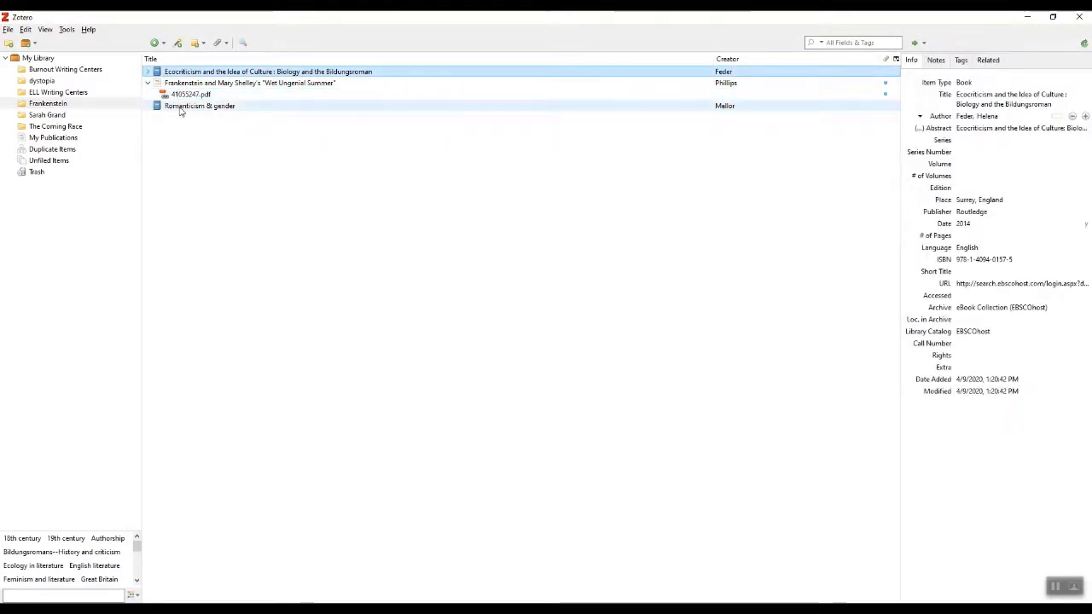
left_click(180, 108, "shift")
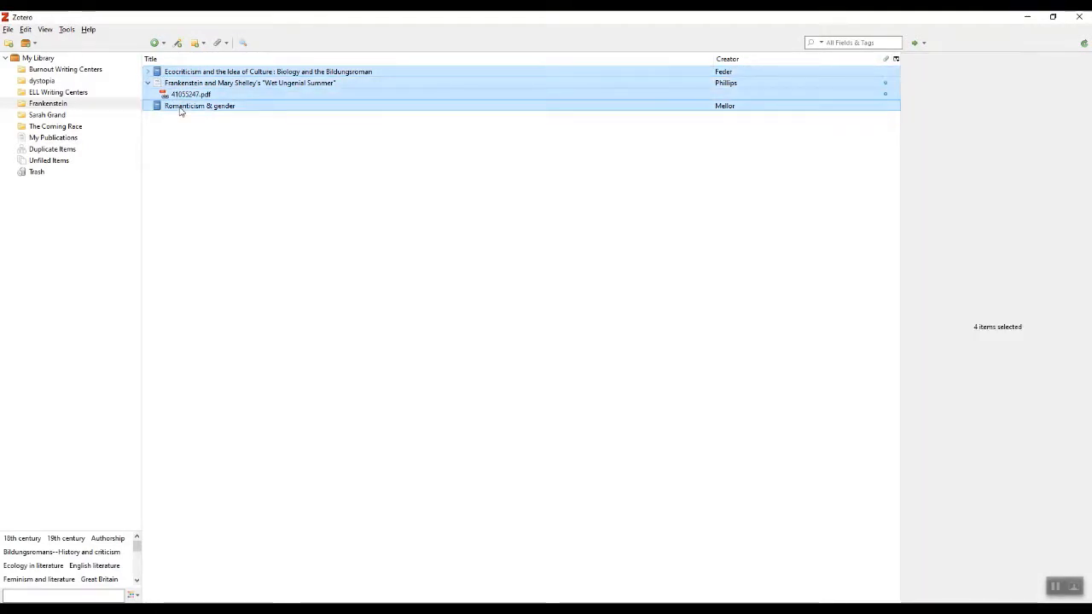
right_click(179, 108)
left_click(240, 201)
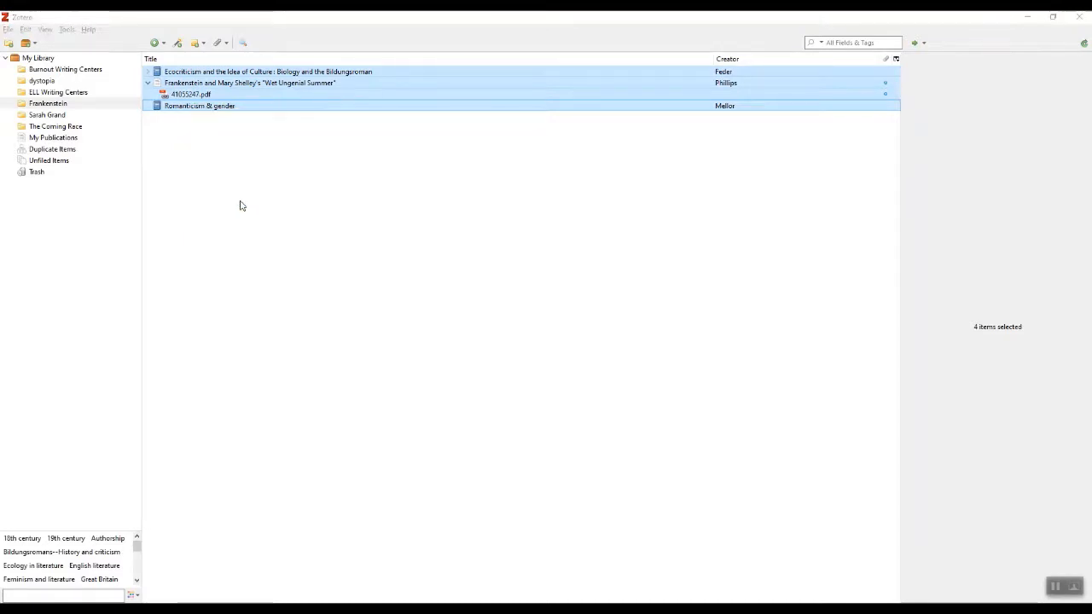
scroll(594, 226, "down", 3)
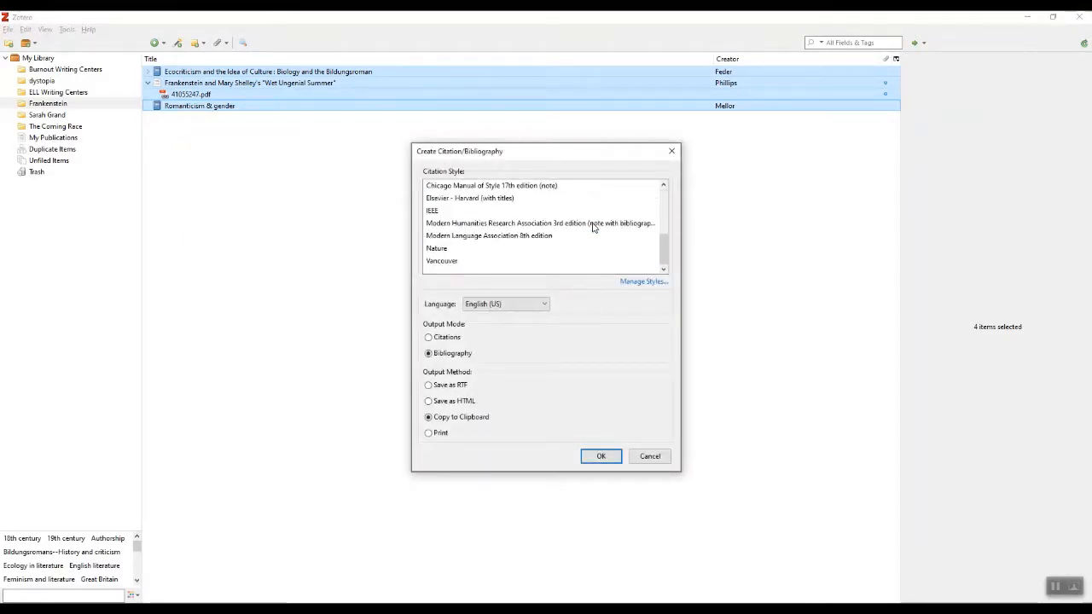
left_click(516, 237)
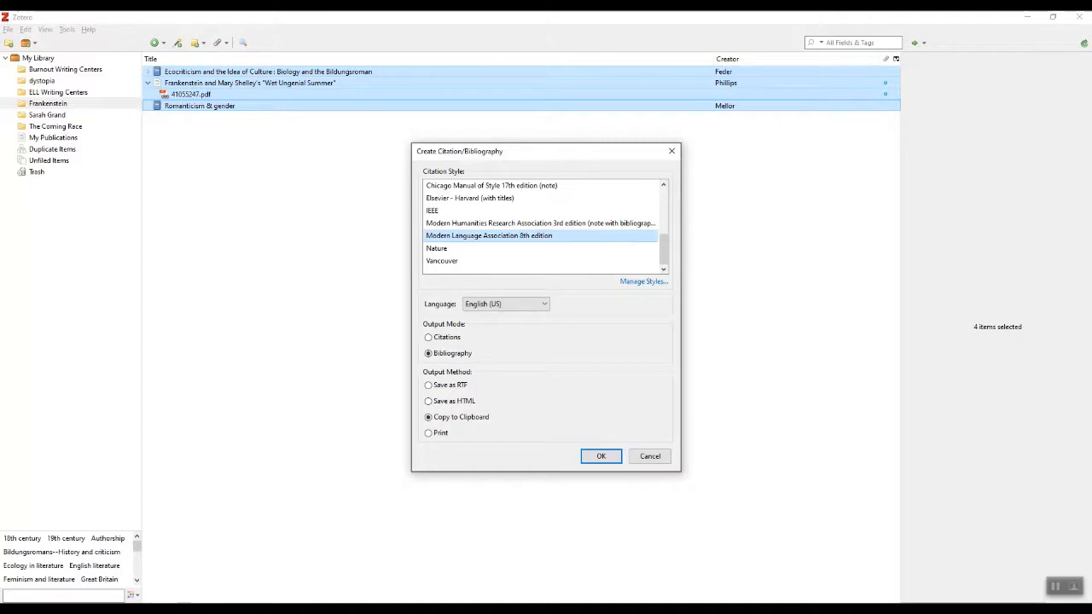
left_click(608, 459)
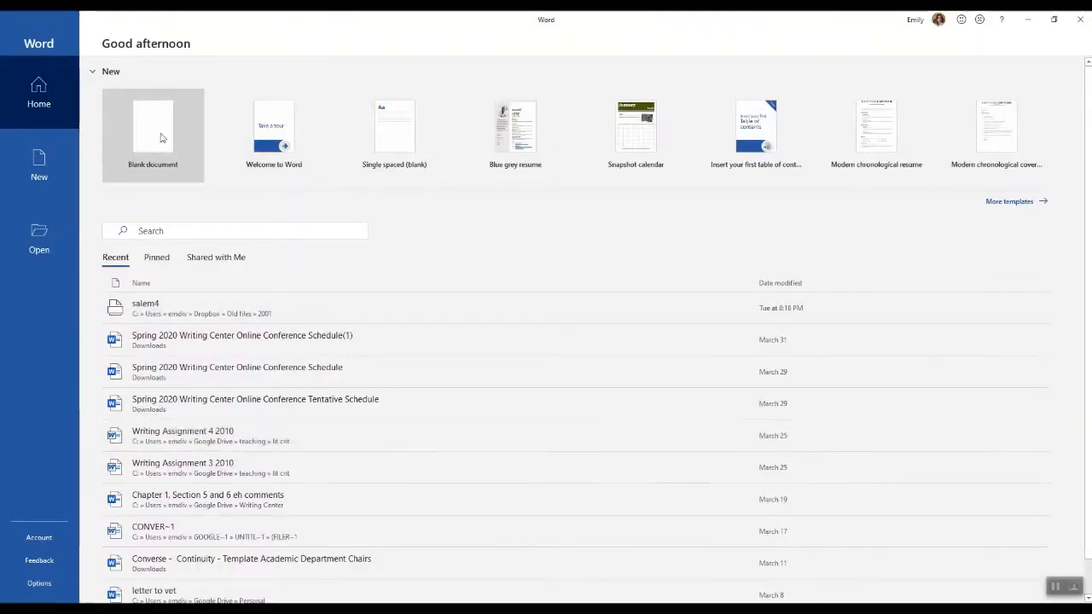
Paste the bibliography into a new blank Word document and delete the stray 41055247.Pdf entry.
left_click(144, 133)
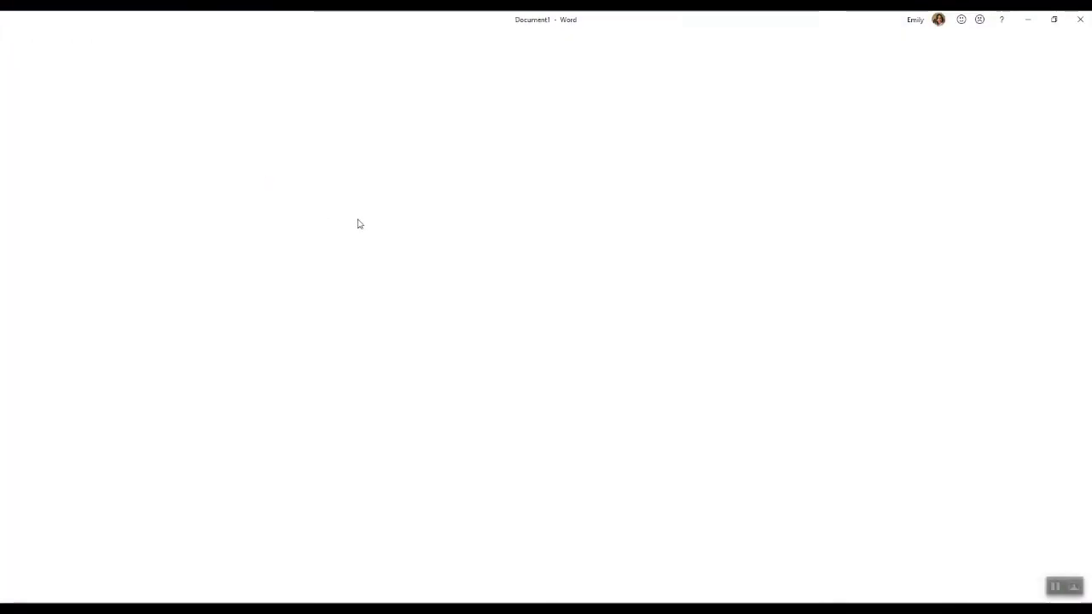
double_click(358, 219)
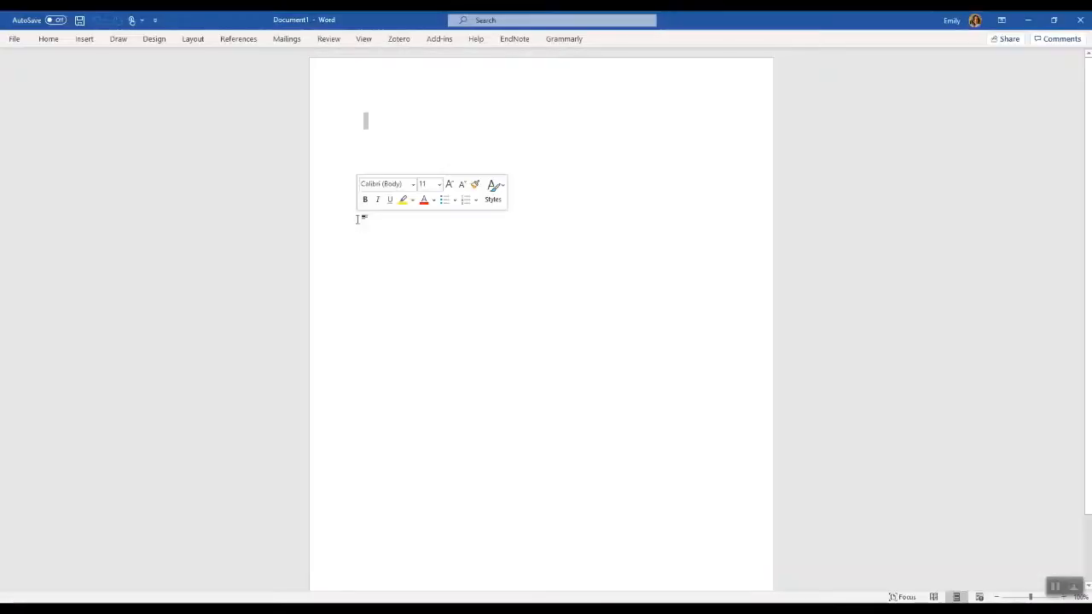
left_click(373, 125)
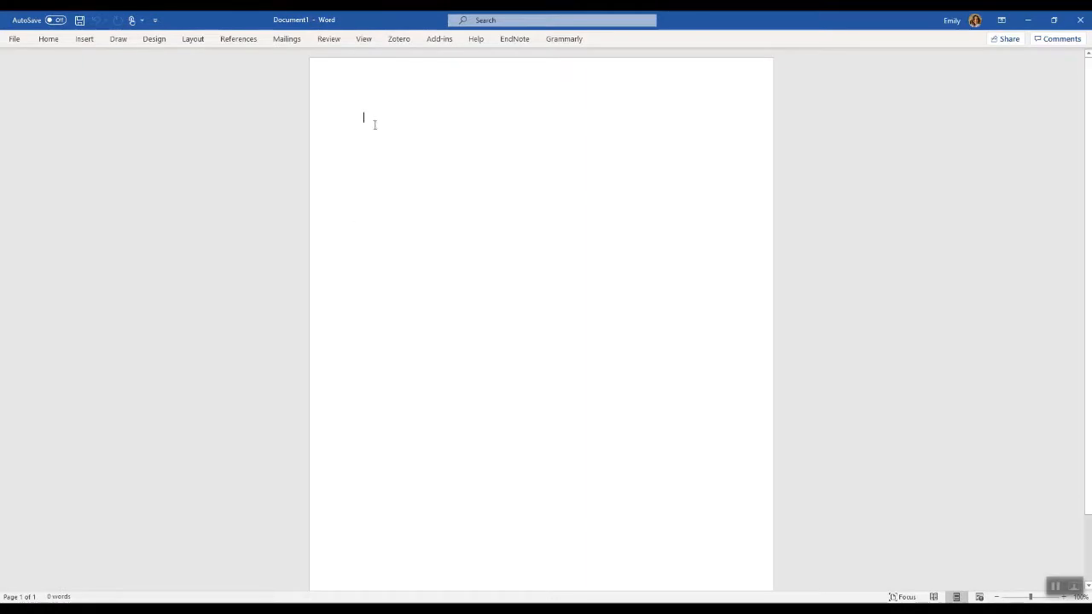
type("41055247.Pdf Feder, Helena. Ecocriticism and the Idea of Culture : Biology and the Bildungsroman. Routledge, 2014. eBook Collection (EBSCOhost), EBSCOhost, http://search.ebscohost.com/login.aspx?direct=true&db=nlebk&AN=670232&site=ehost-live. Mellor, Anne Kostelanetz. Romanticism & Gender. Routledge, 1993. Phillips, Bill. \"Frankenstein and Mary Shelley’s ‘Wet Ungenial Summer.’\" Atlantis, vol. 28, no. 2, AEDEAN: Asociación española de estudios anglo-americanos, 2006, pp. 59–68. JSTOR.")
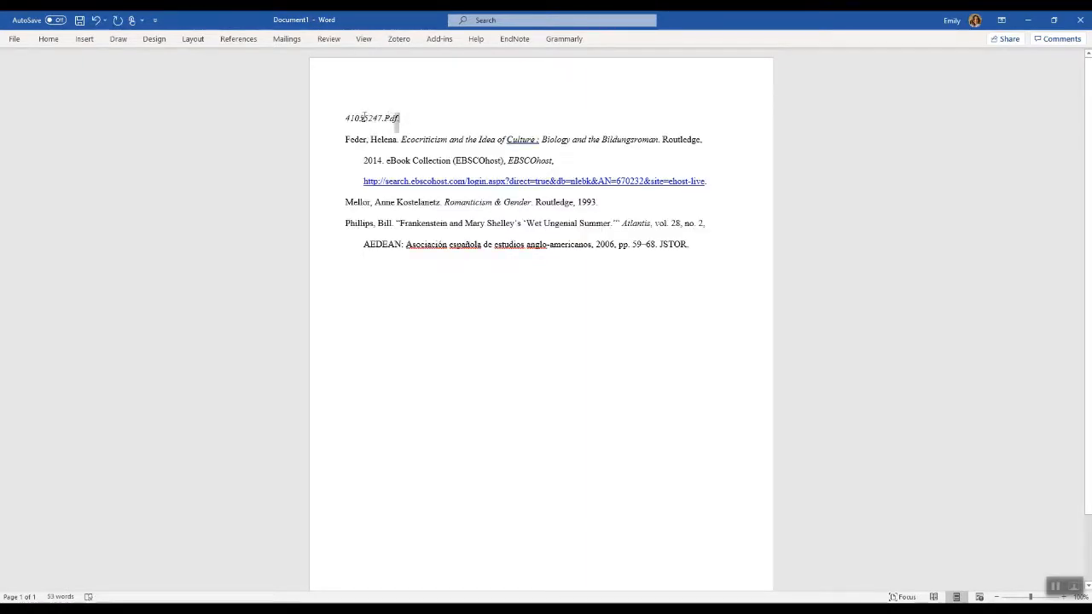
left_click_drag(400, 118, 346, 118)
key("Delete")
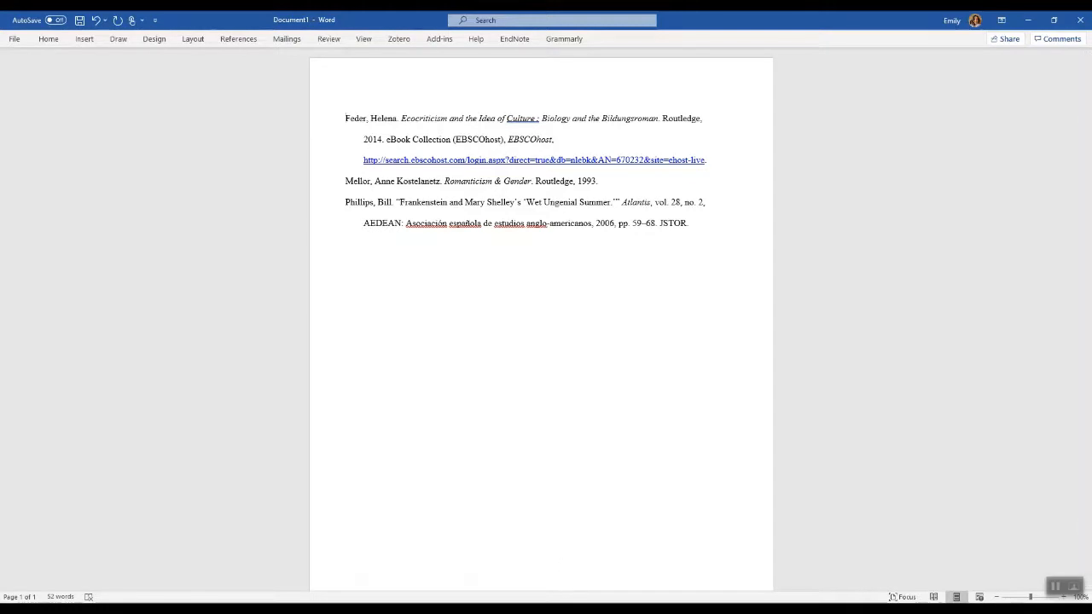
Return to Zotero and examine the actions available for the Ecocriticism book and the "Wet Ungenial Summer" article selected together.
left_click(550, 609)
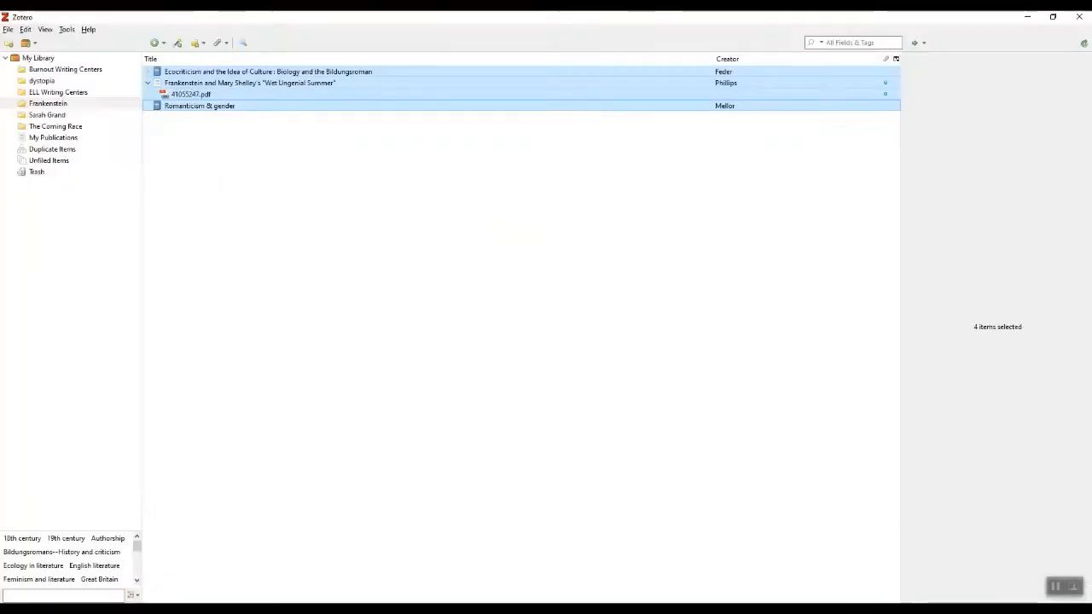
left_click(234, 97)
left_click(167, 83)
left_click(171, 73, "shift")
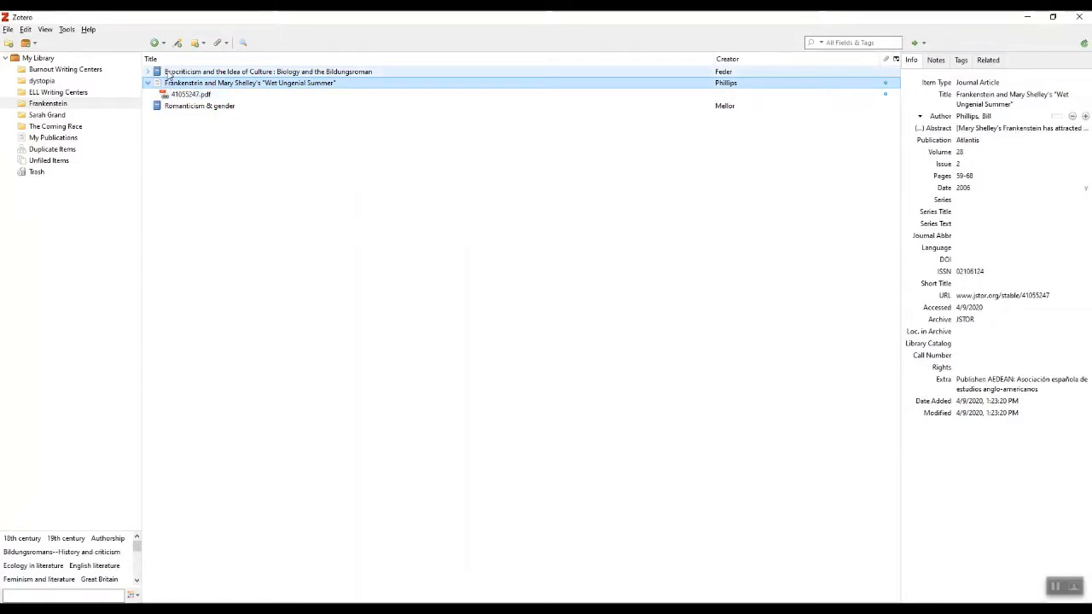
right_click(229, 88)
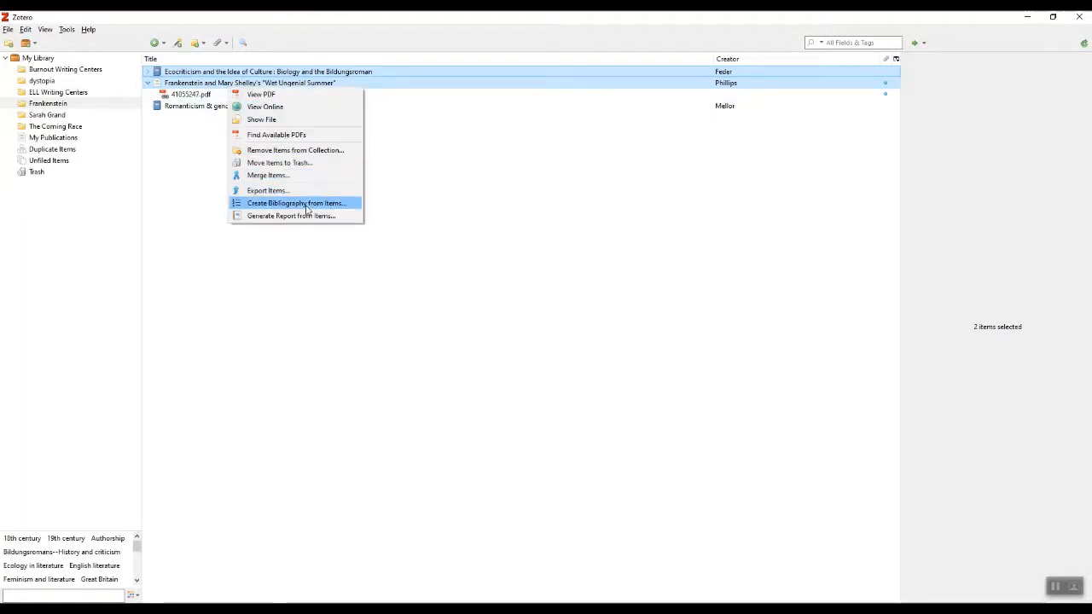
left_click(374, 272)
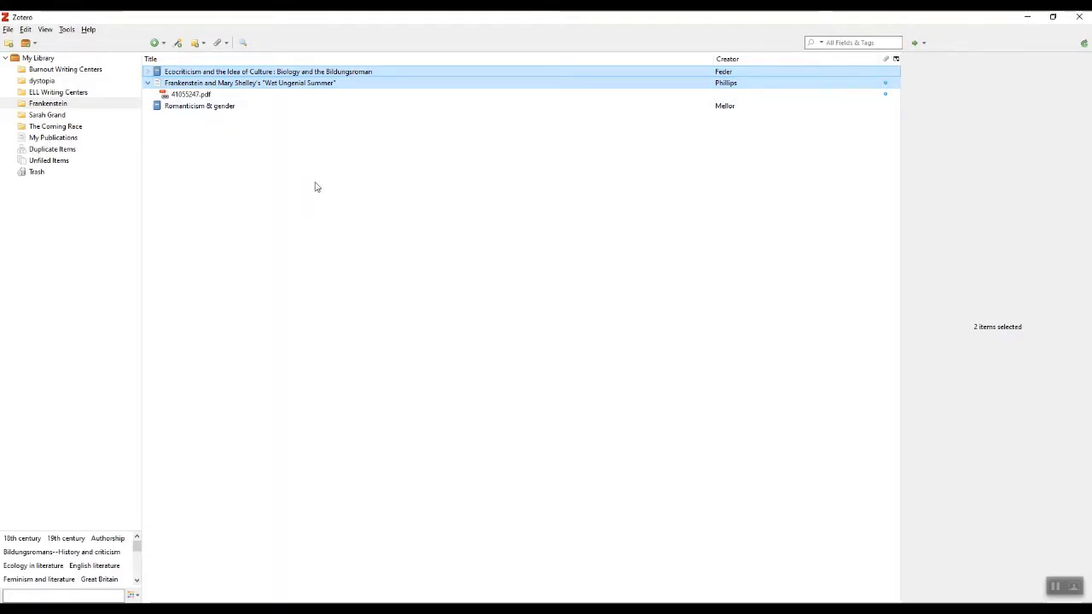
Add the tag "definition" to the article "Frankenstein and Mary Shelley's 'Wet Ungenial Summer'".
left_click(196, 96)
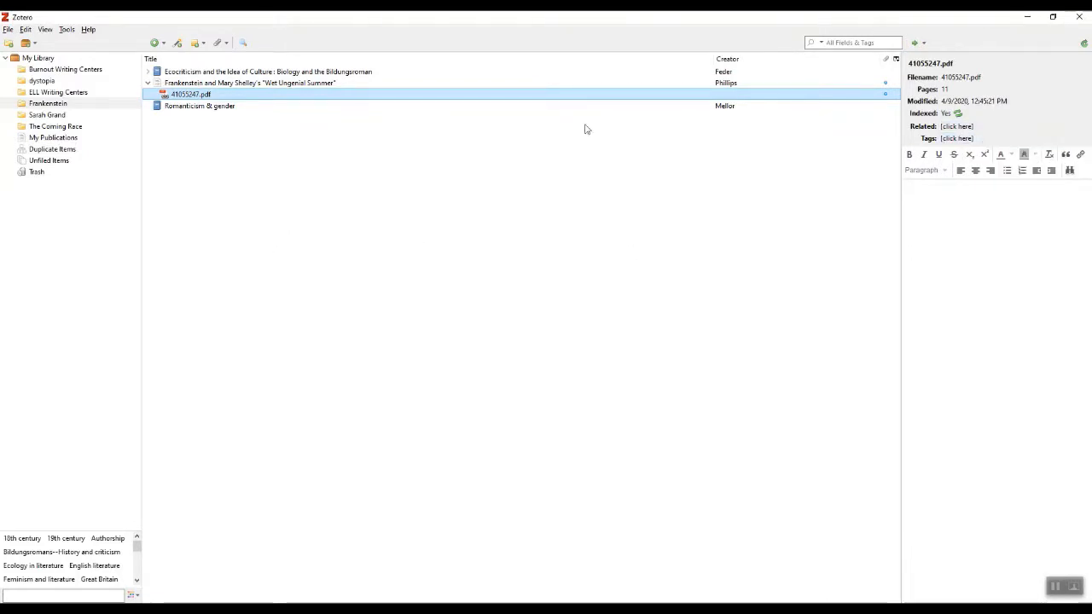
left_click(327, 83)
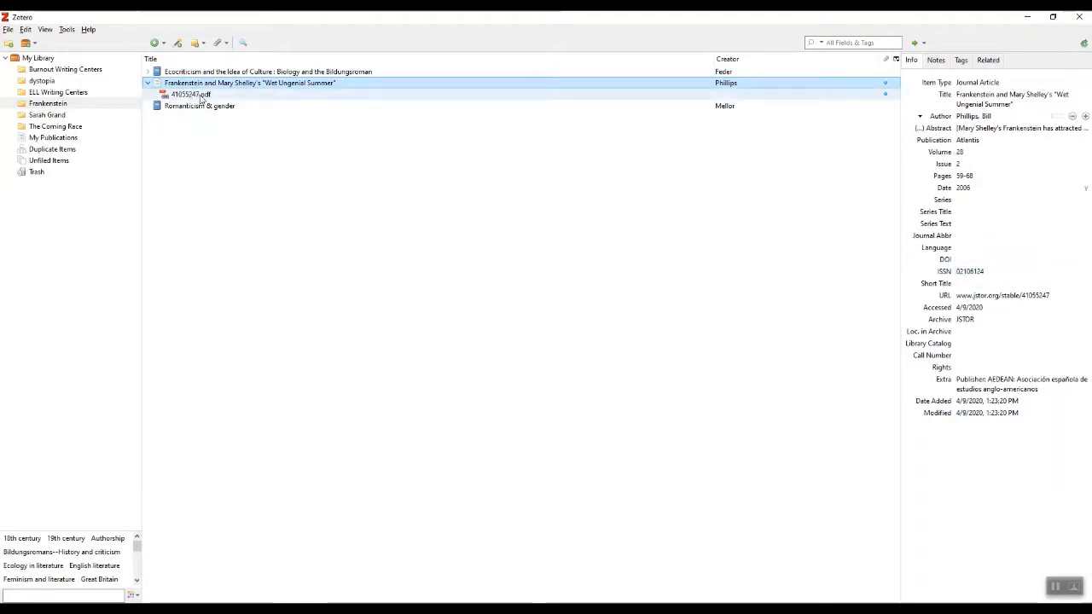
left_click(946, 62)
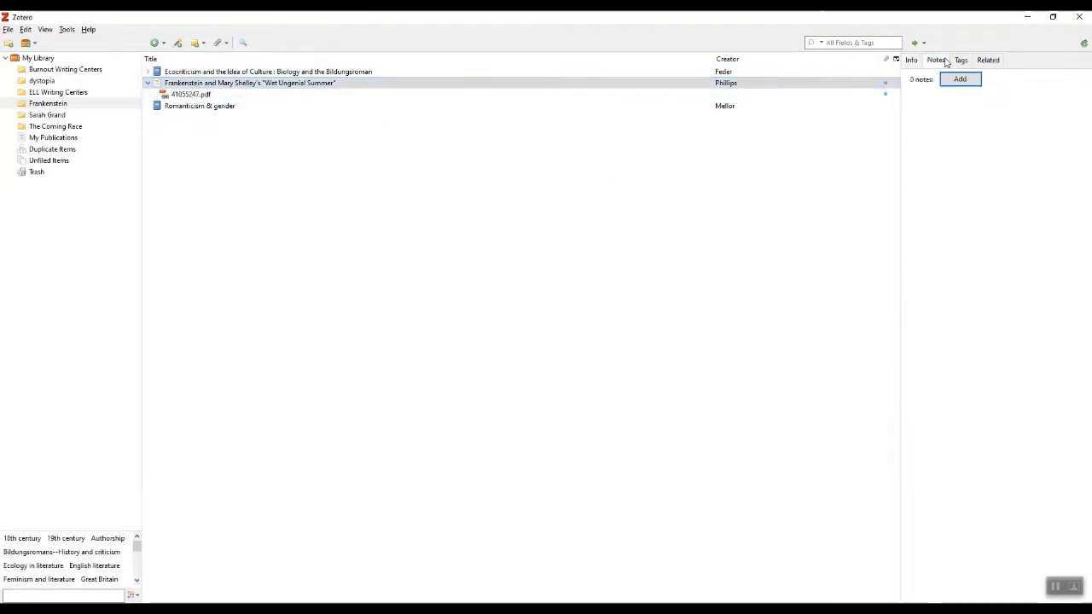
left_click(961, 62)
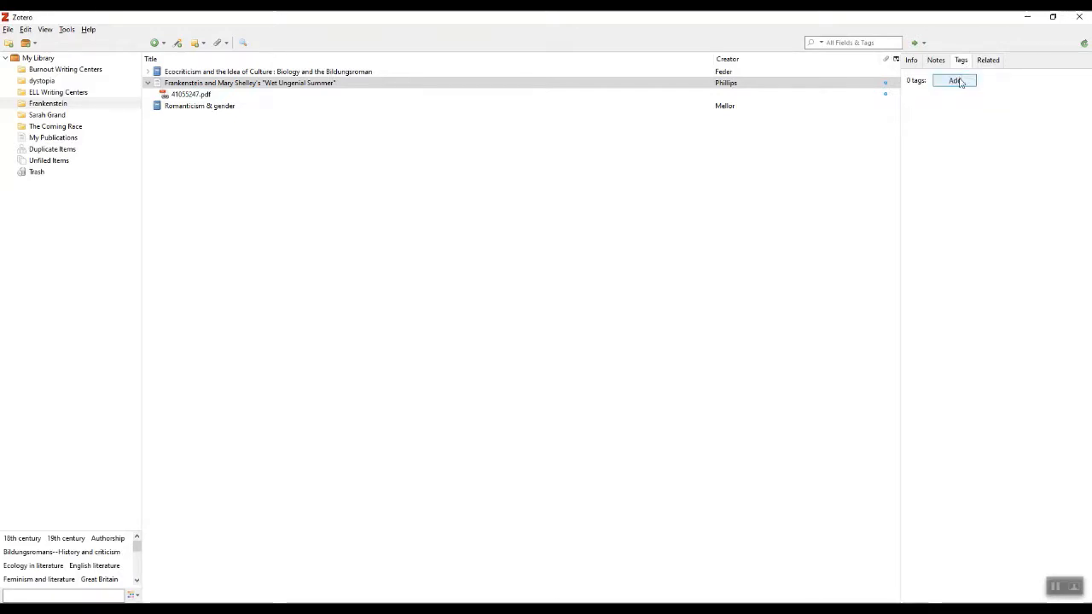
left_click(955, 81)
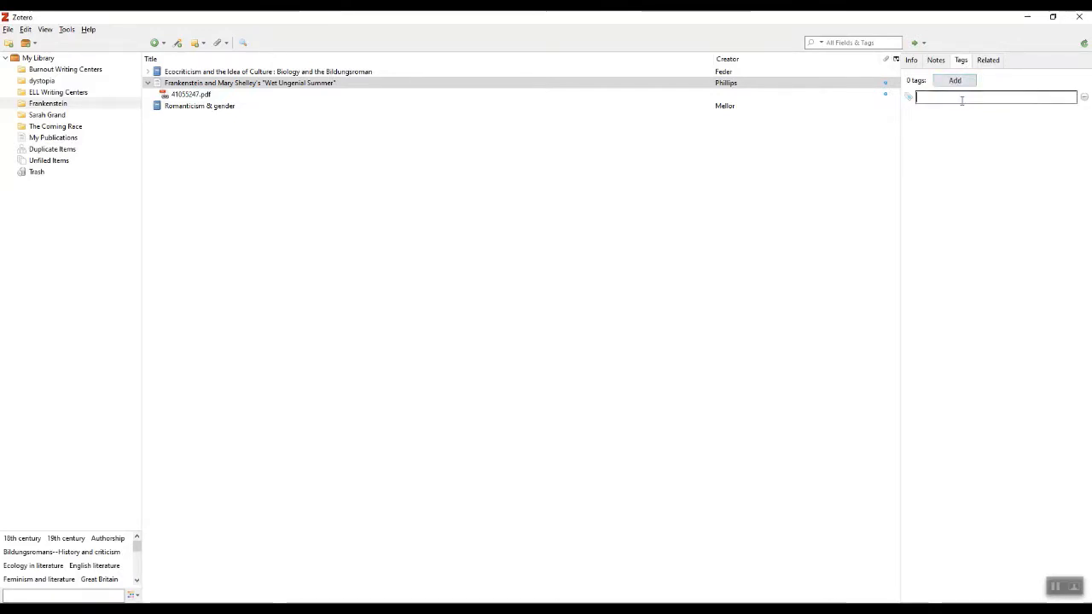
type("definition")
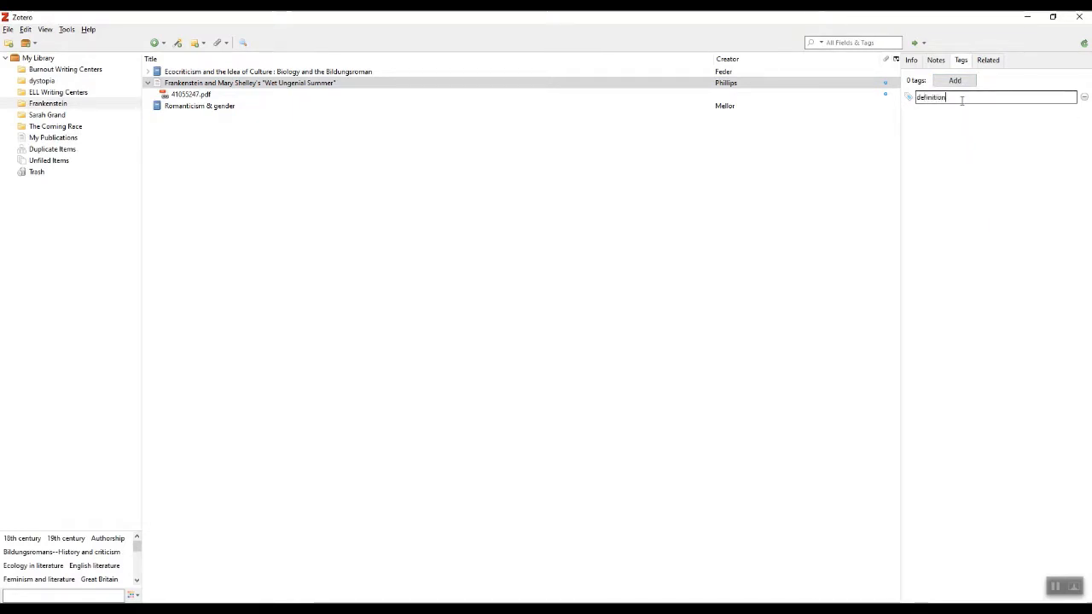
key("Return")
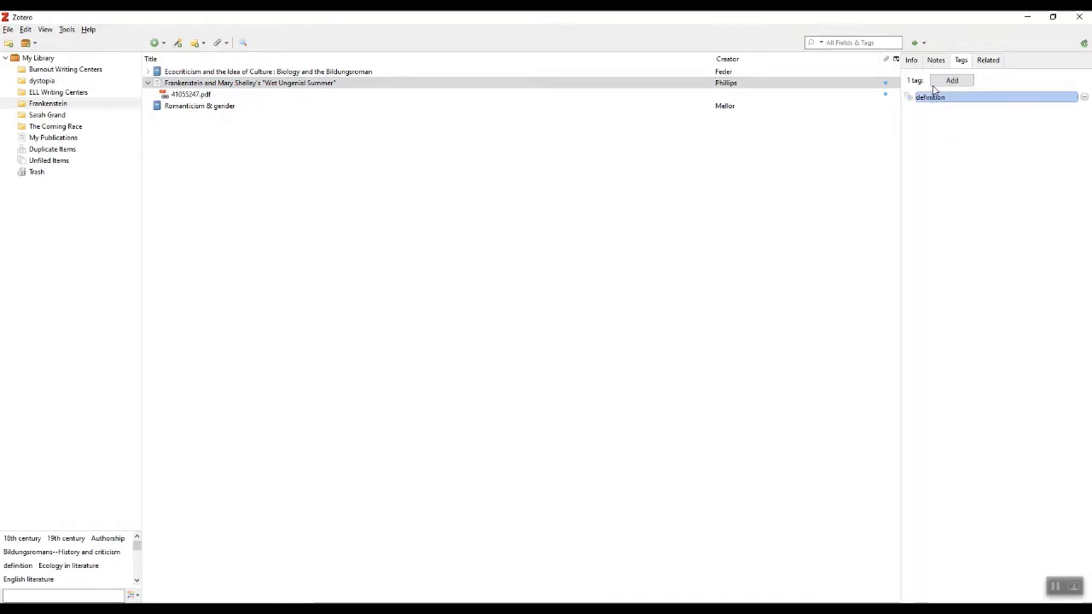
Show the article's info and search the Frankenstein collection for "definition", selecting the matching "Wet Ungenial Summer" article.
left_click(913, 61)
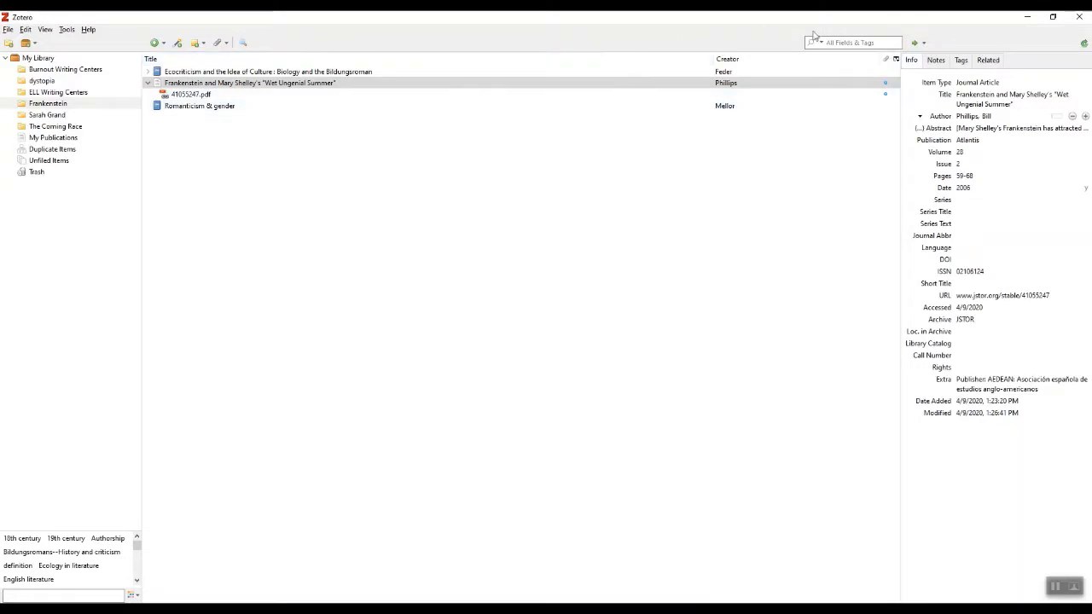
left_click(844, 41)
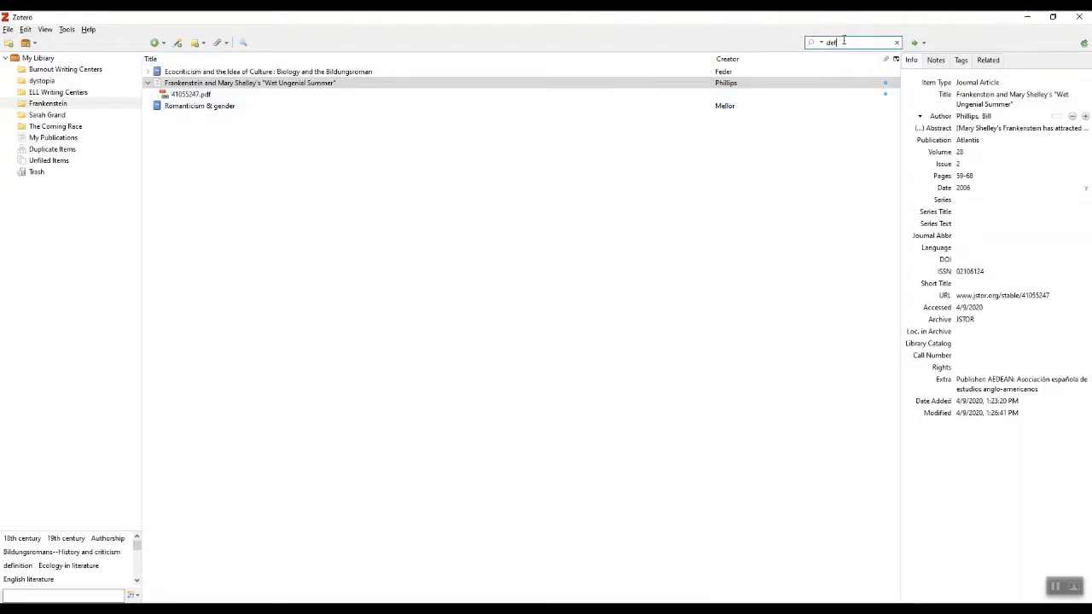
type("definition")
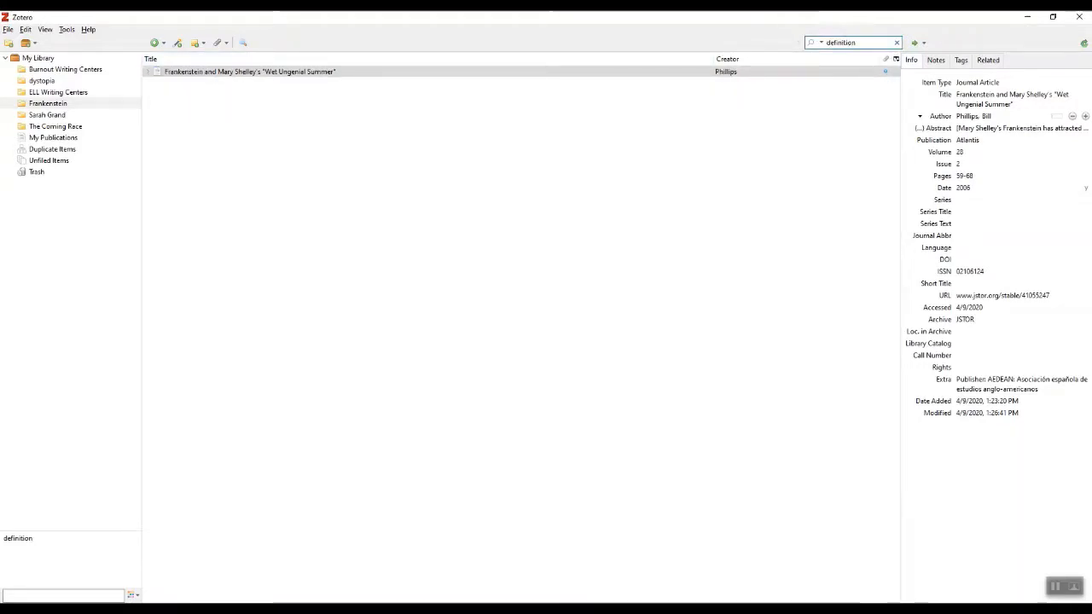
left_click(287, 73)
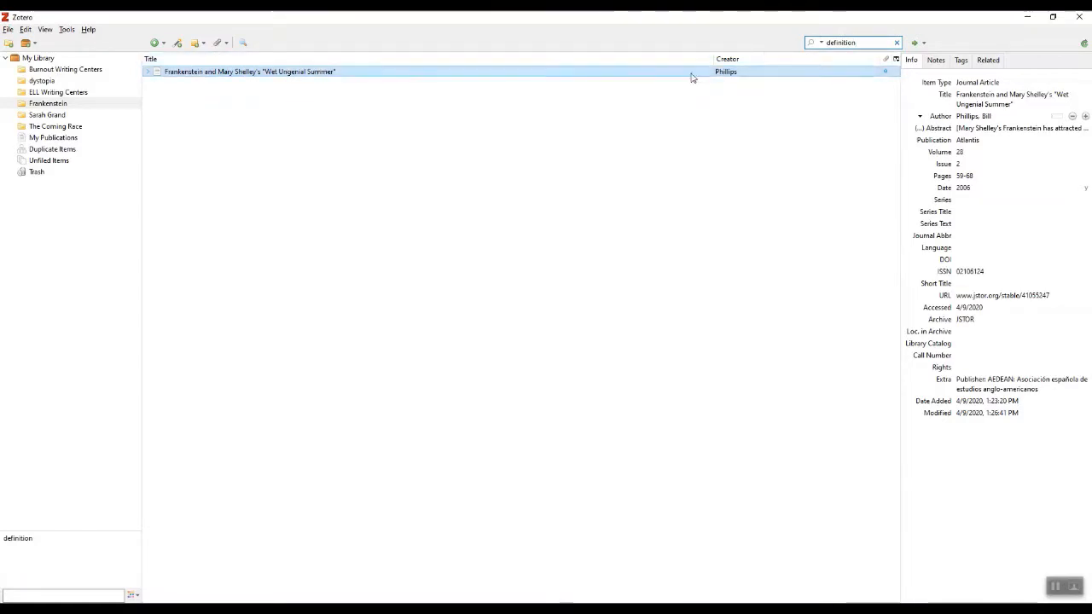
double_click(850, 42)
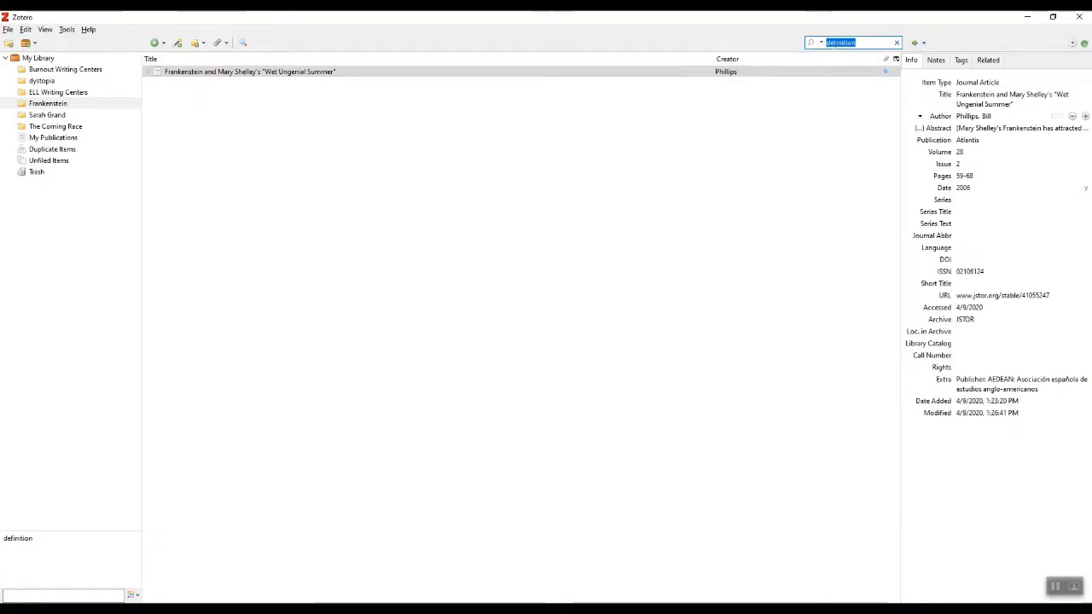
Open the "Wet Ungenial Summer" article's PDF and select the last sentence of its abstract, starting "To a large extent".
double_click(332, 73)
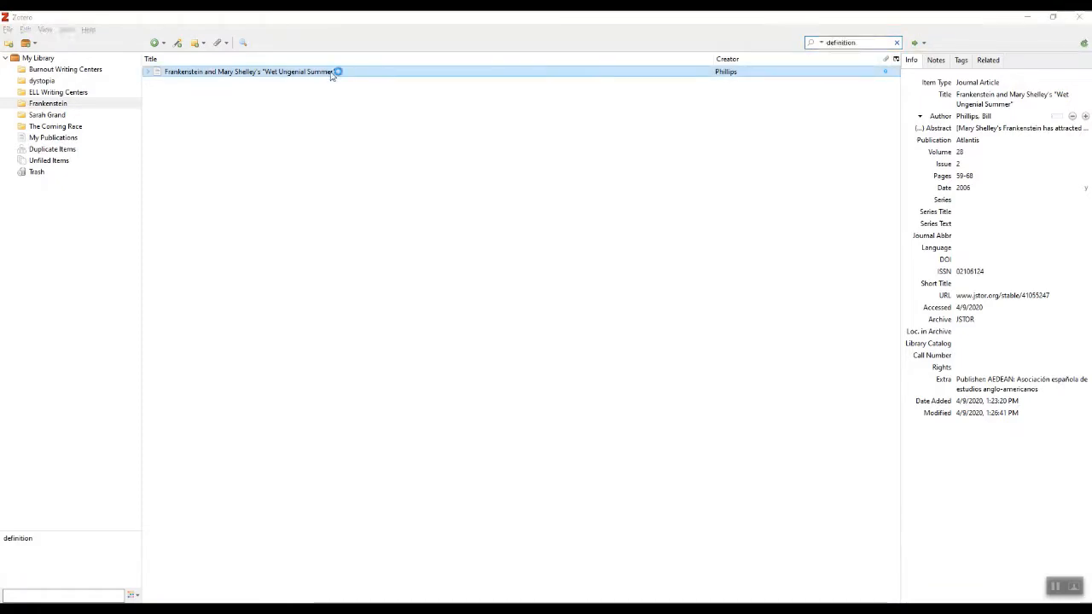
scroll(400, 186, "down", 5)
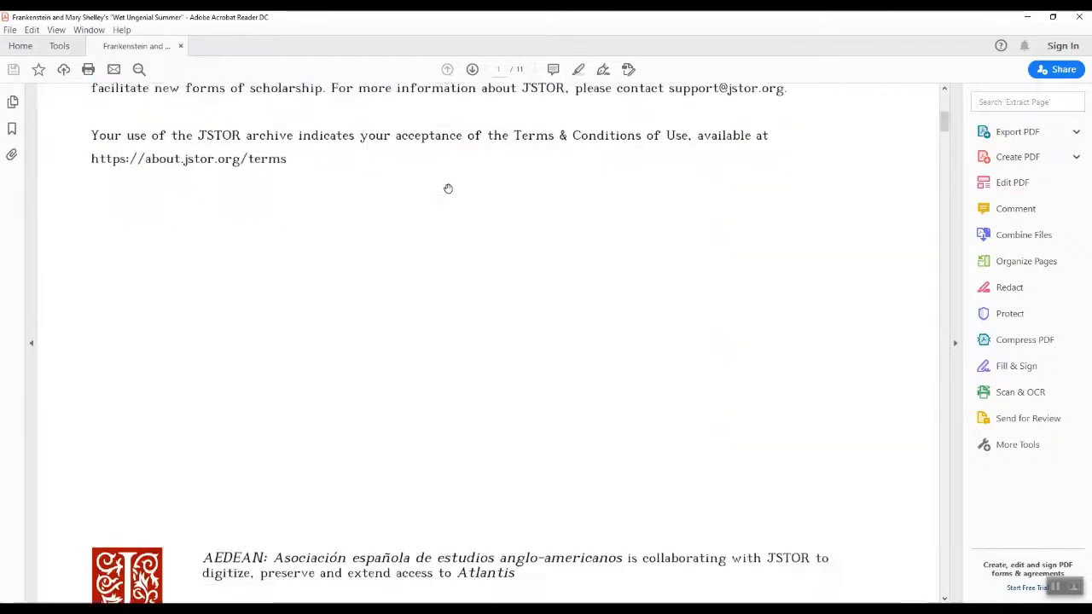
scroll(448, 188, "down", 15)
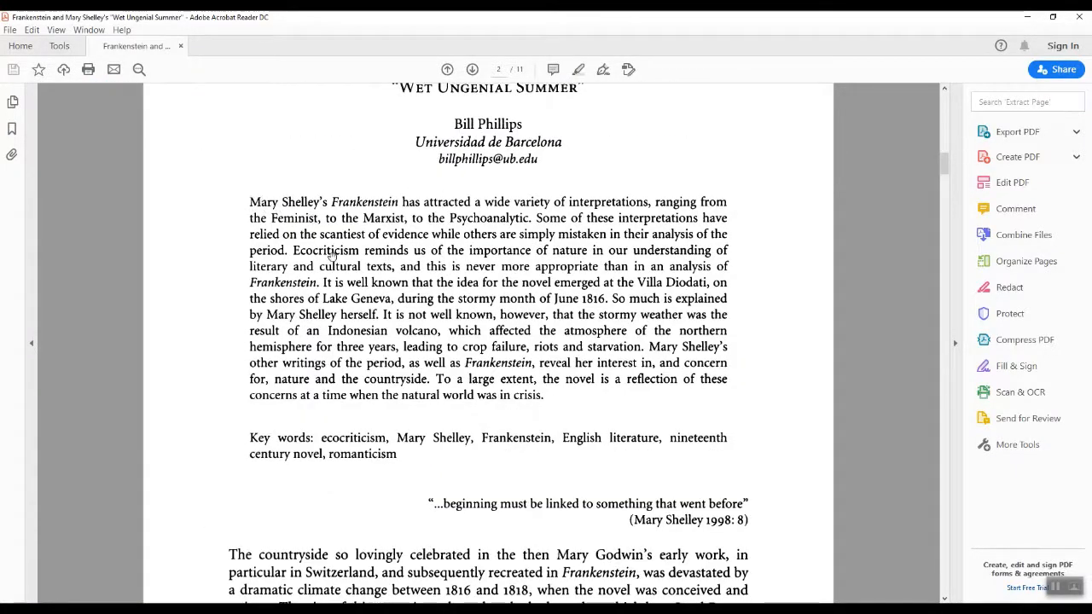
left_click_drag(438, 381, 433, 381)
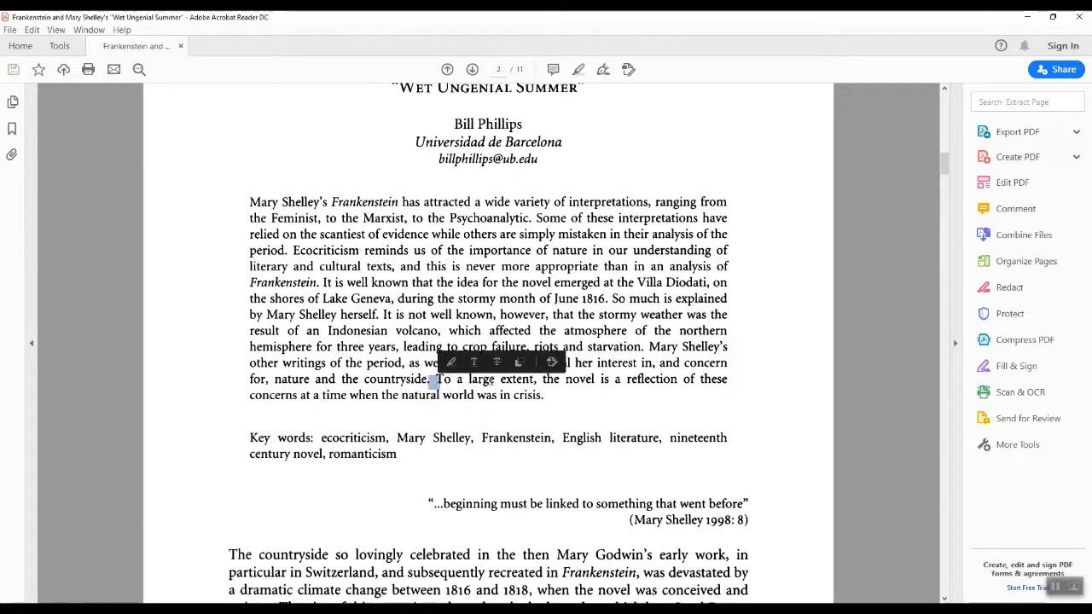
left_click(542, 392)
left_click_drag(541, 395, 440, 389)
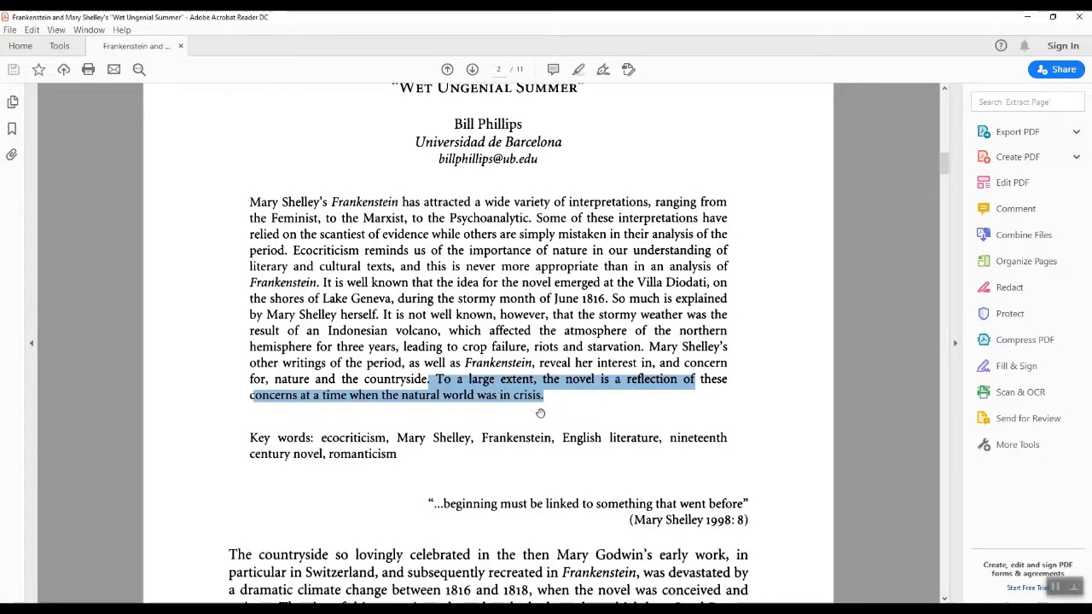
Return to Zotero and clear the "definition" search to list the whole Frankenstein collection again.
mouse_move(547, 592)
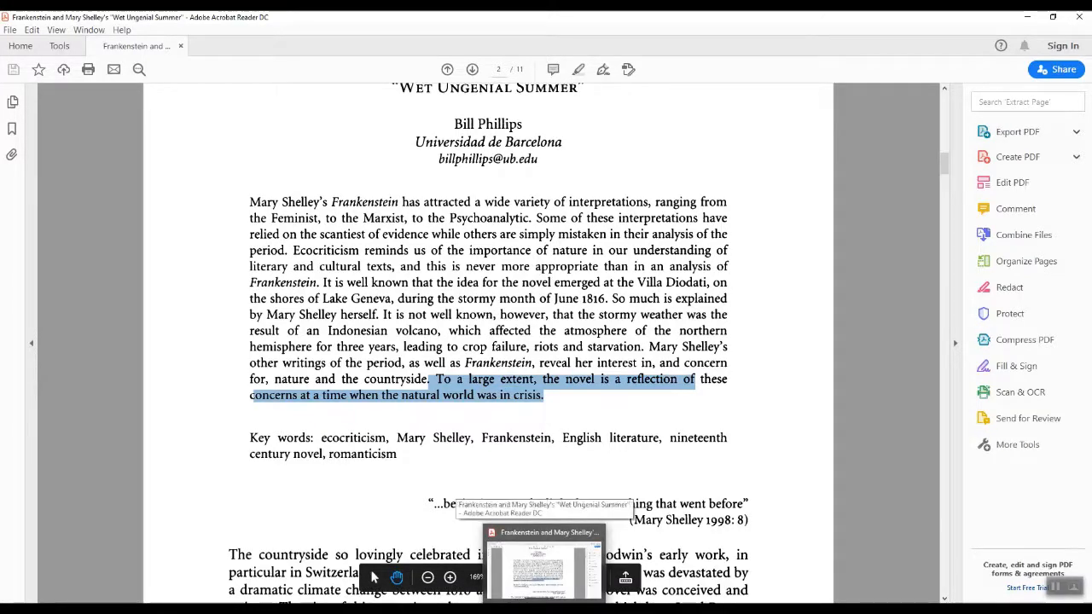
left_click(570, 607)
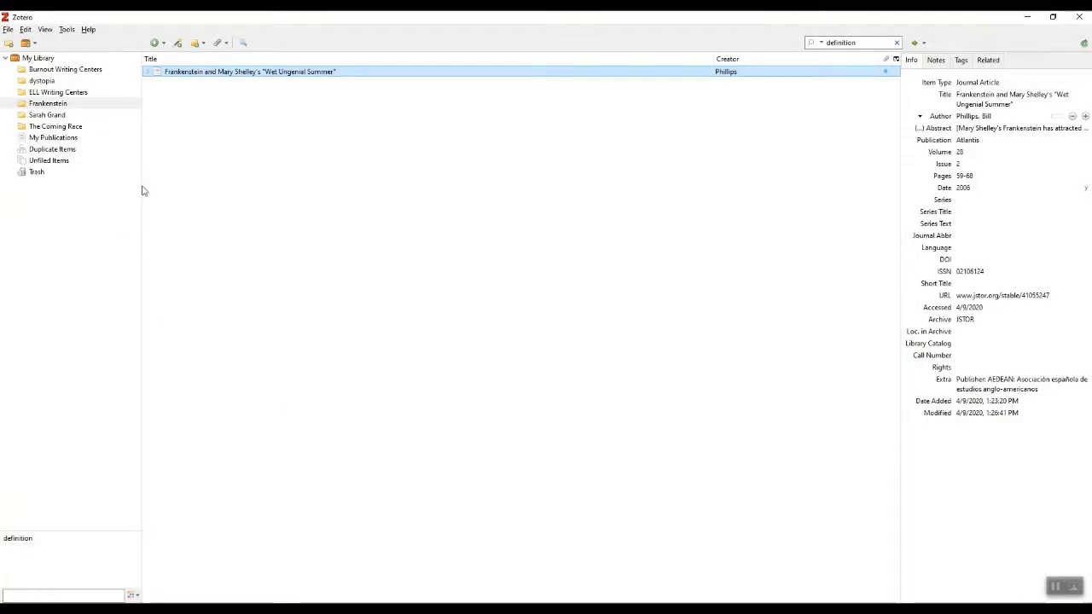
left_click(860, 42)
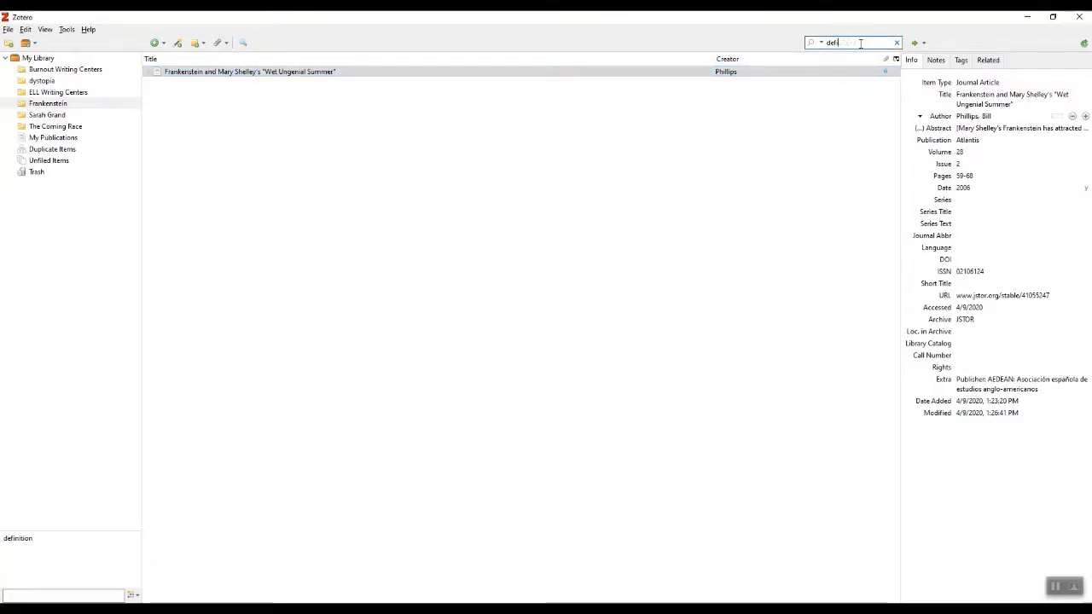
key("Escape")
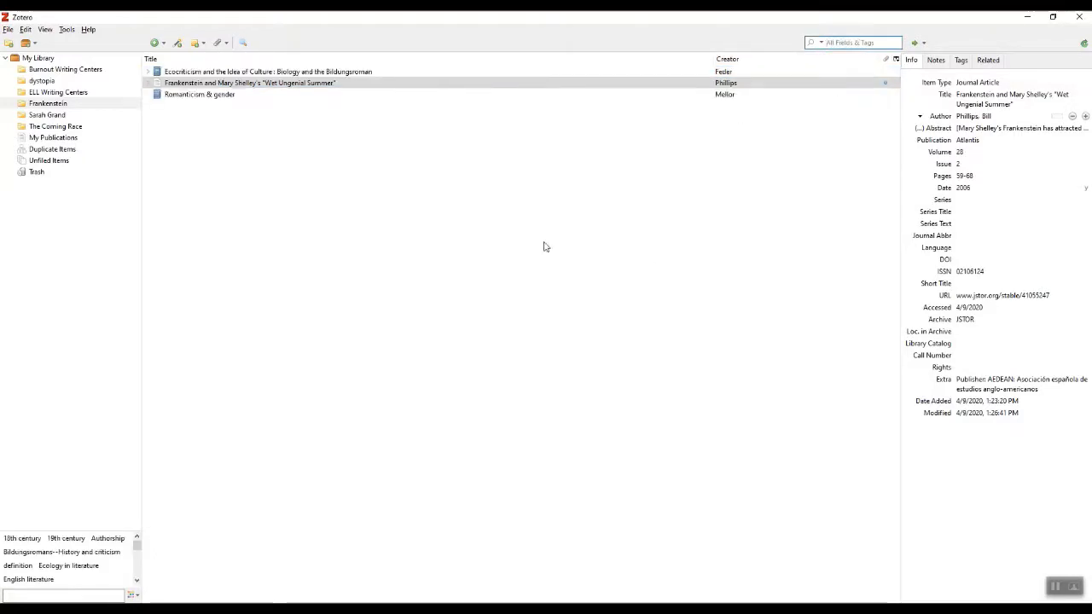